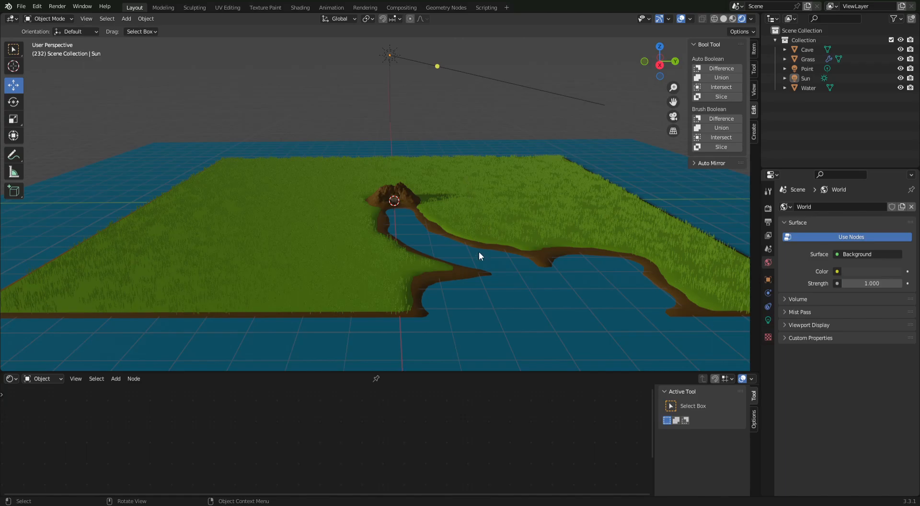
- Remove the hair particle system from the Grass object
scroll(488, 259, "up", 5)
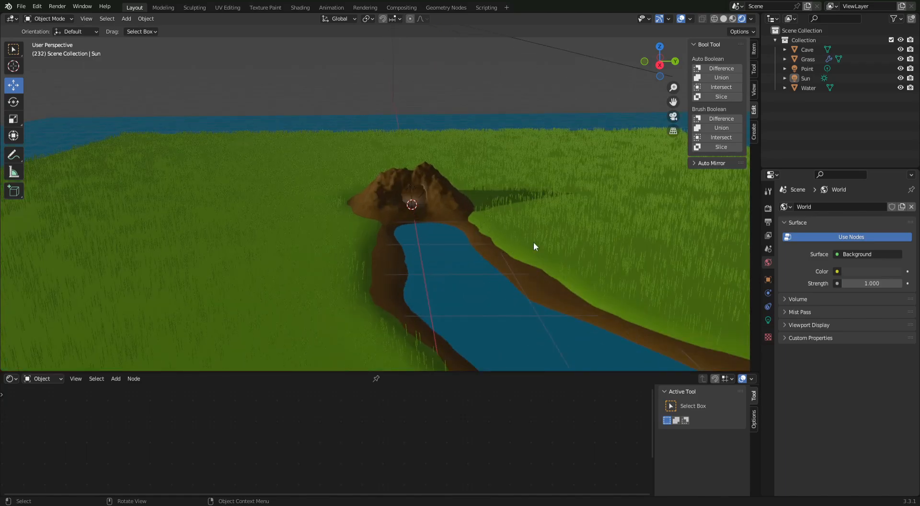
left_click(617, 250)
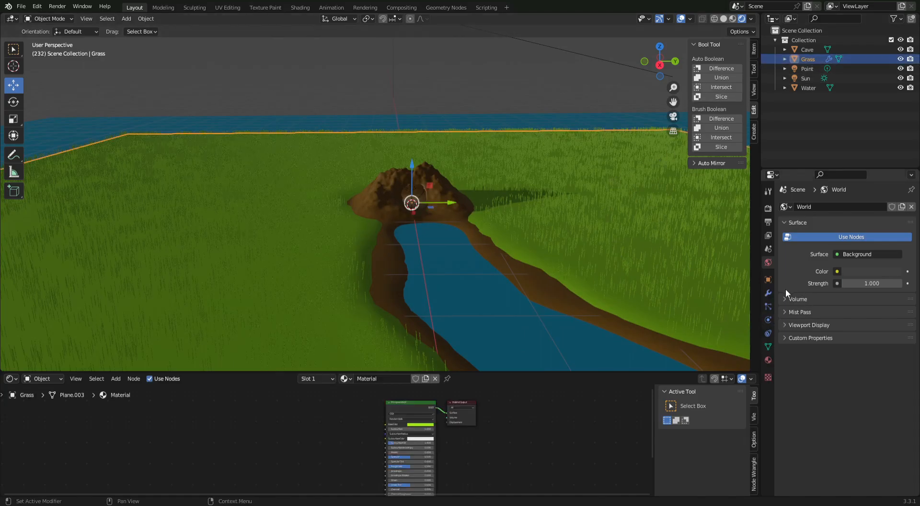
left_click(769, 305)
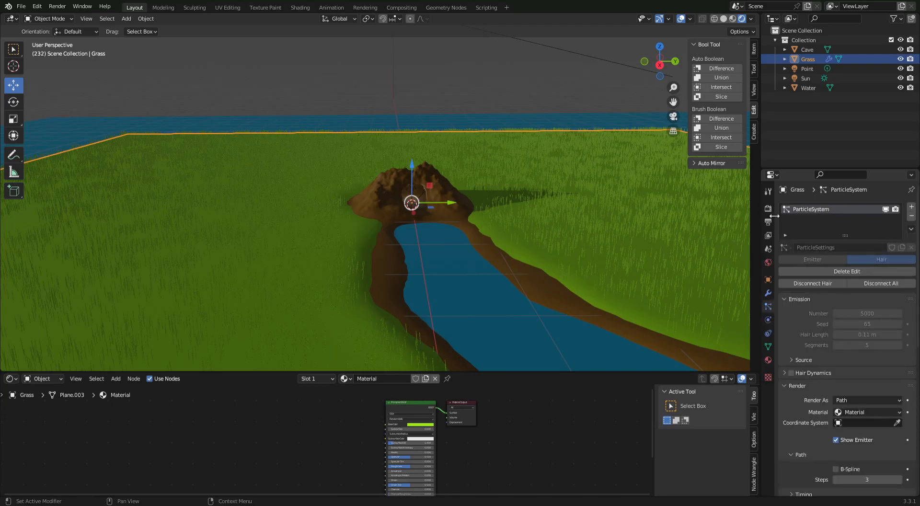
left_click(912, 216)
scroll(472, 203, "down", 2)
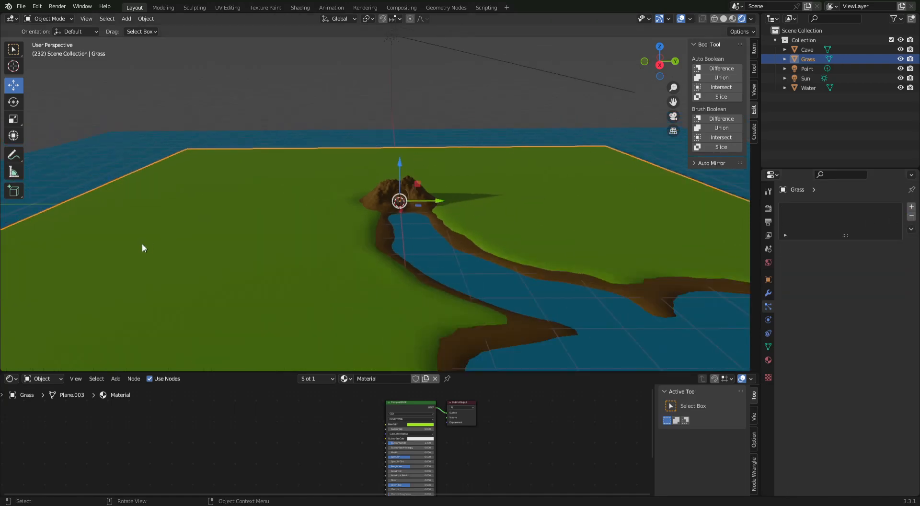
left_click(481, 96)
scroll(504, 160, "down", 2)
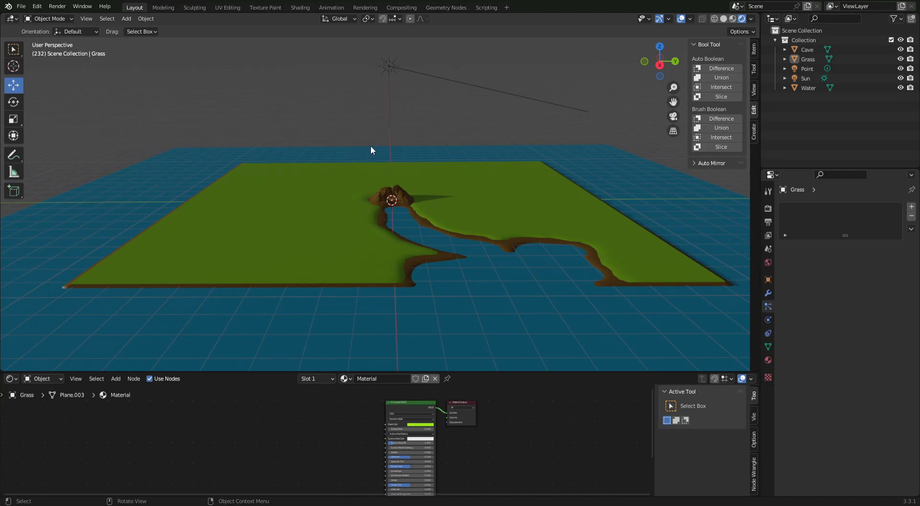
- Move the Sun out of Collection into the Scene Collection, and exclude Collection from the view layer
scroll(369, 145, "down", 4)
left_click_drag(807, 79, 819, 104)
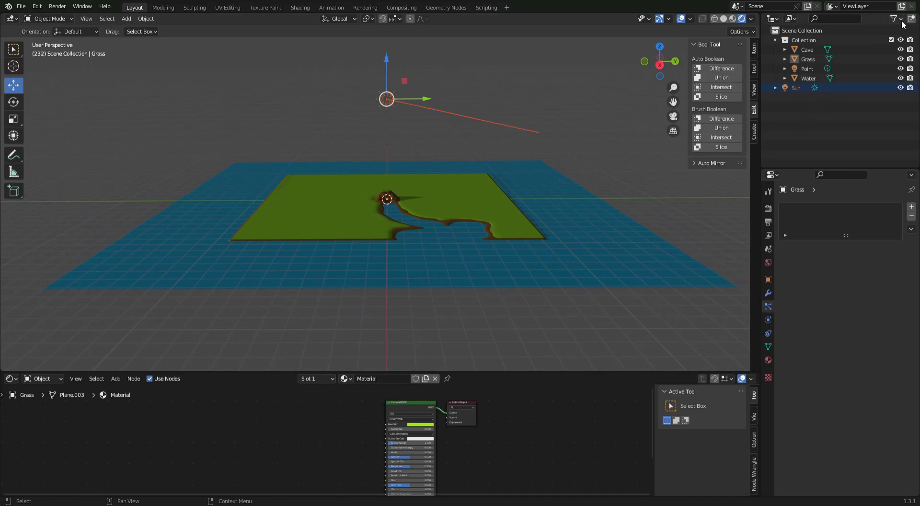
left_click(891, 40)
left_click(571, 208)
middle_click_drag(463, 177, 441, 182)
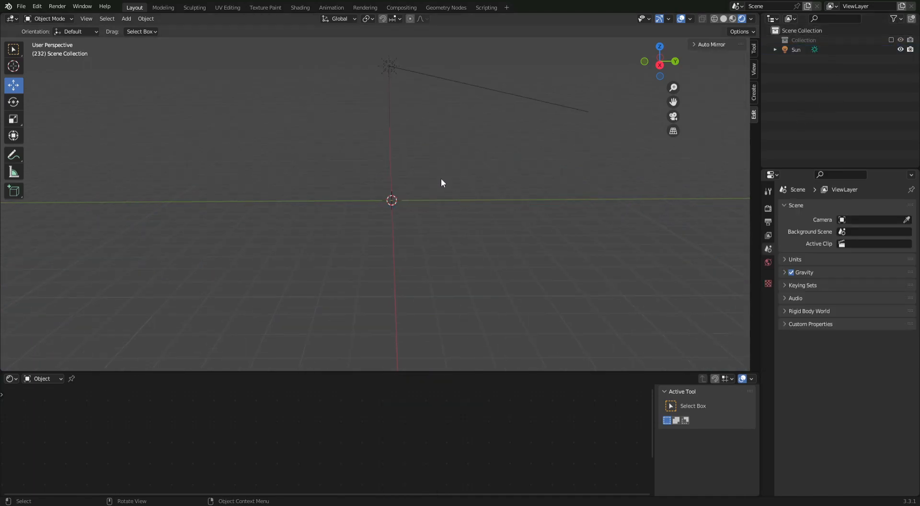
- Add a 2 m plane at the world origin with its Y rotation set to 90°
left_click(127, 19)
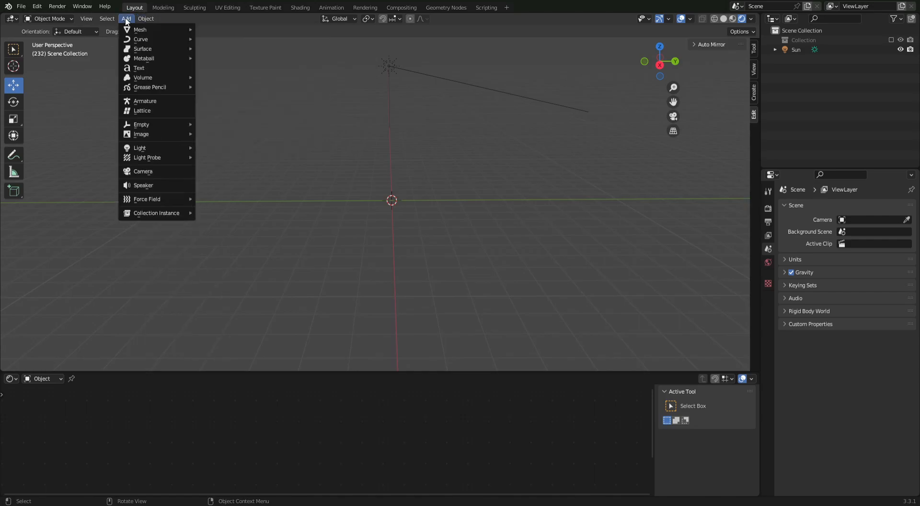
mouse_move(156, 30)
left_click(217, 29)
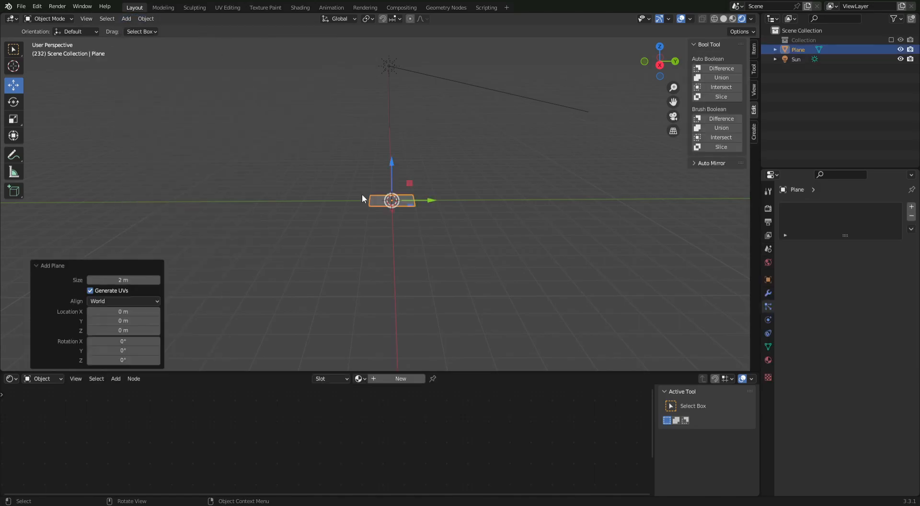
left_click(122, 350)
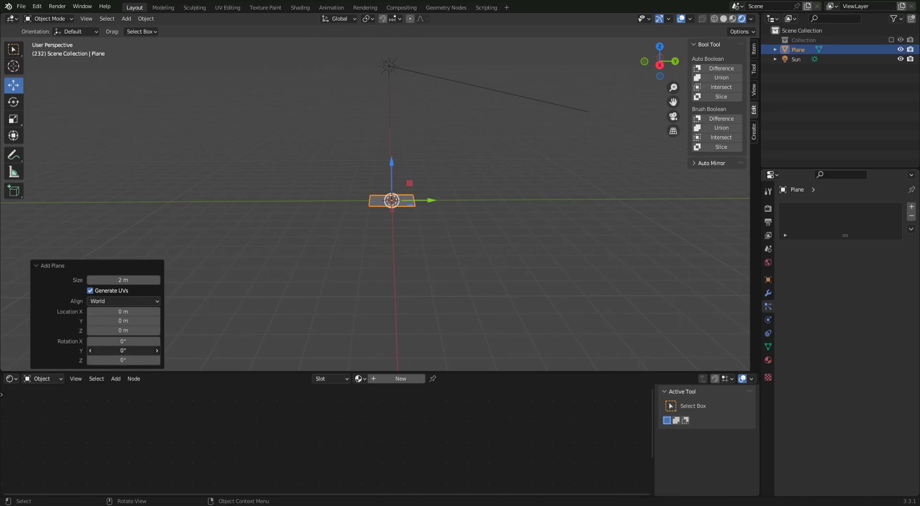
type("90")
key("Return")
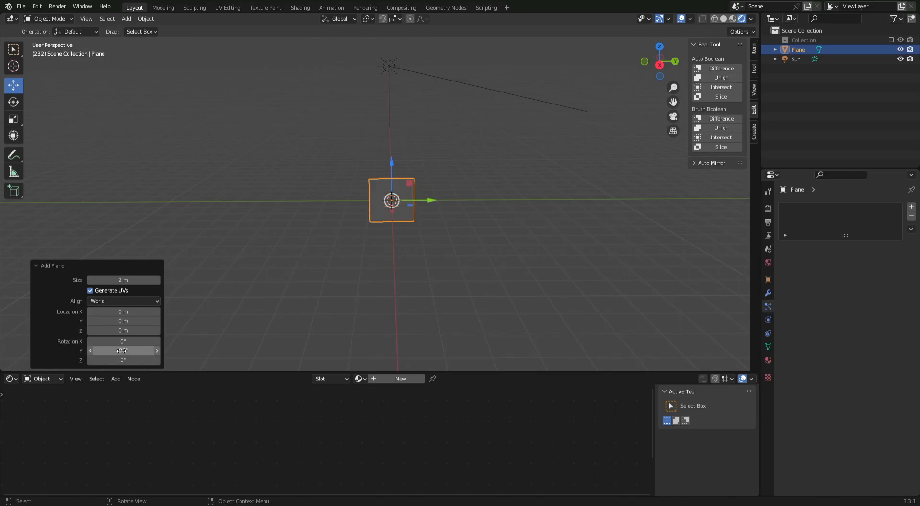
left_click(468, 270)
- Give the upright plane a new material with a bright green base color
scroll(454, 280, "up", 3)
scroll(482, 290, "up", 2)
middle_click_drag(502, 289, 501, 272)
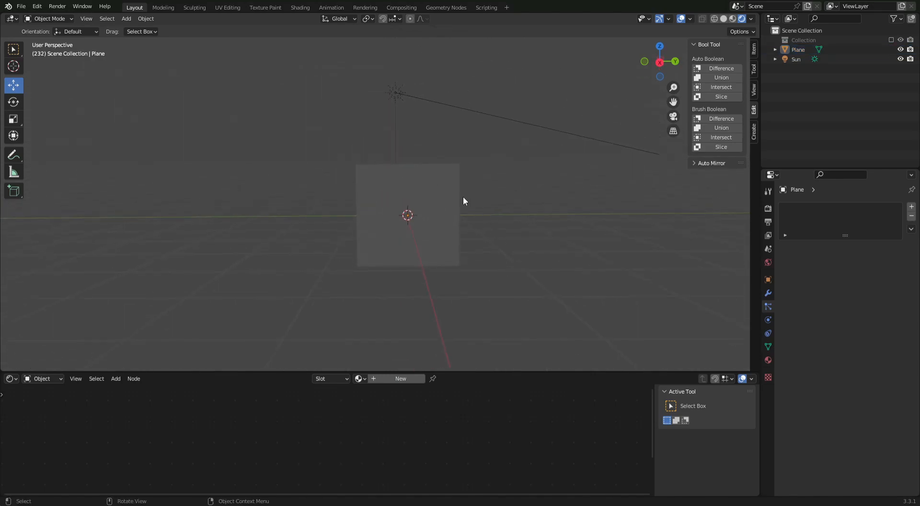
left_click(435, 186)
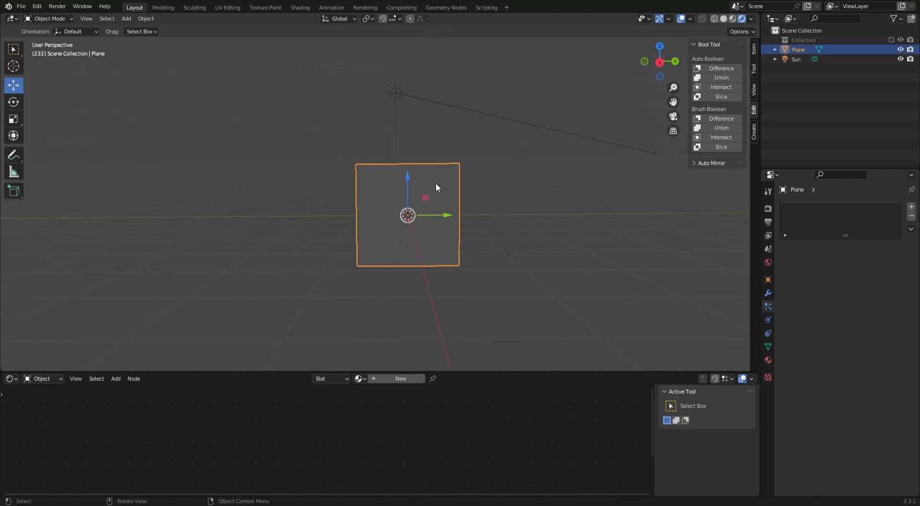
left_click(382, 379)
left_click(422, 424)
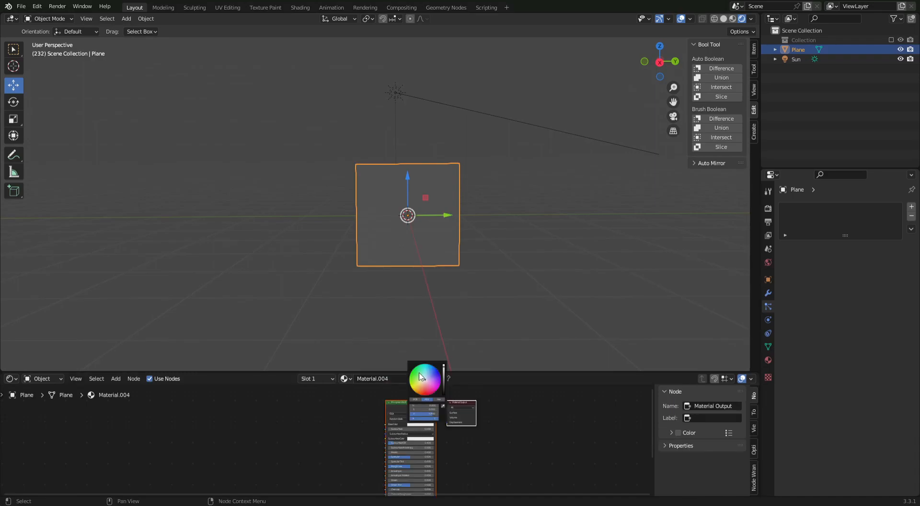
left_click(420, 376)
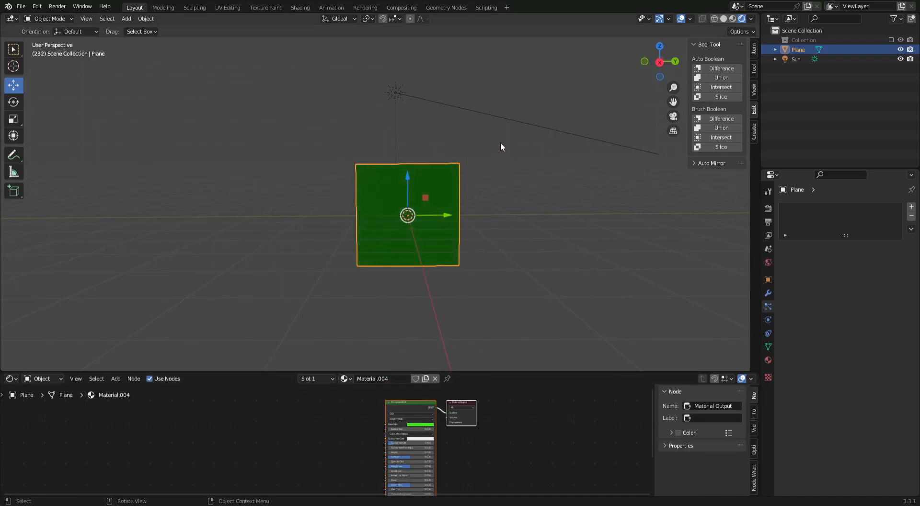
left_click(517, 183)
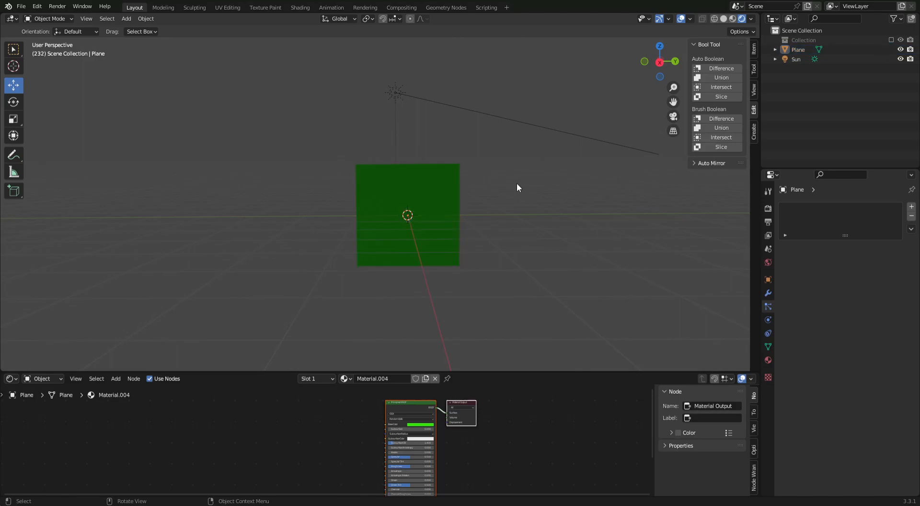
- Scale the plane's mesh along Y to about 0.084 in Edit Mode to form a narrow upright strip
left_click(430, 187)
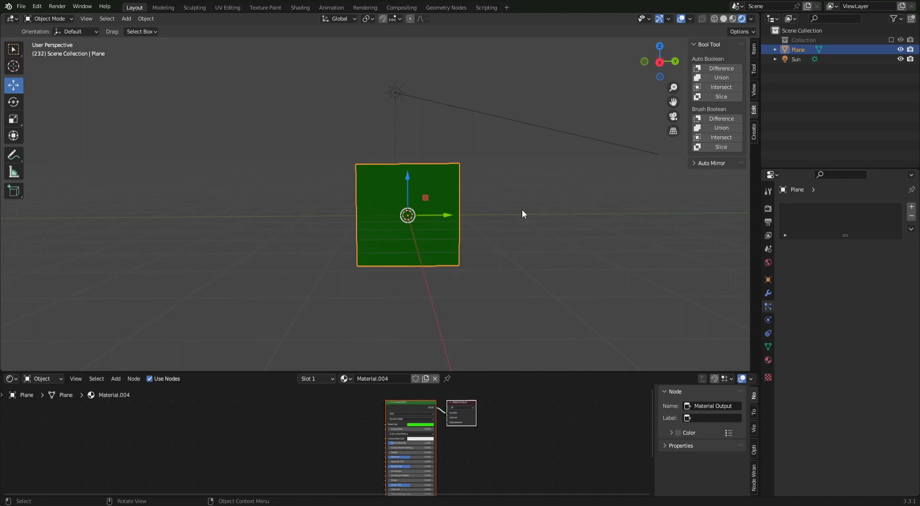
key("Tab")
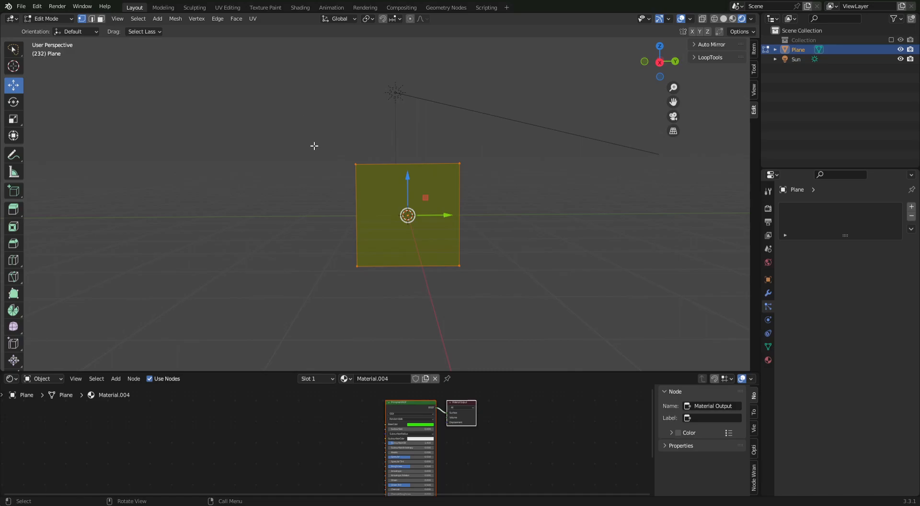
key("s")
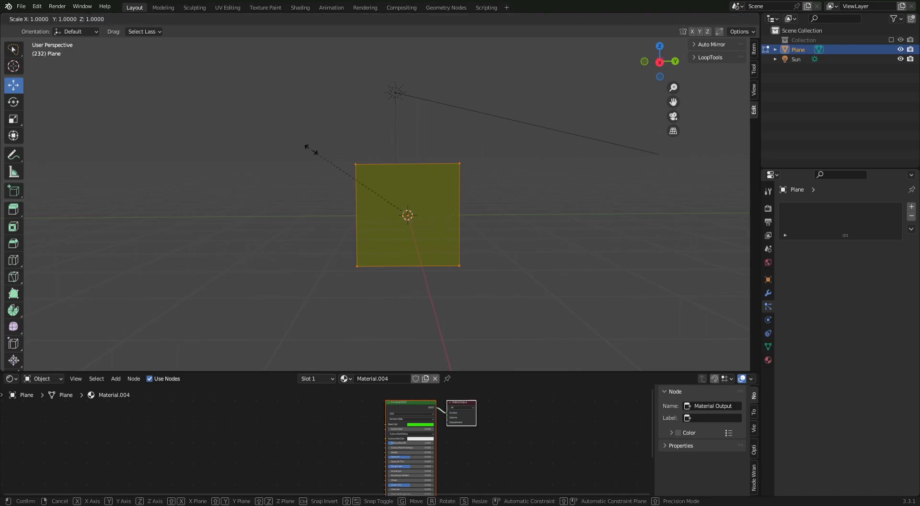
key("y")
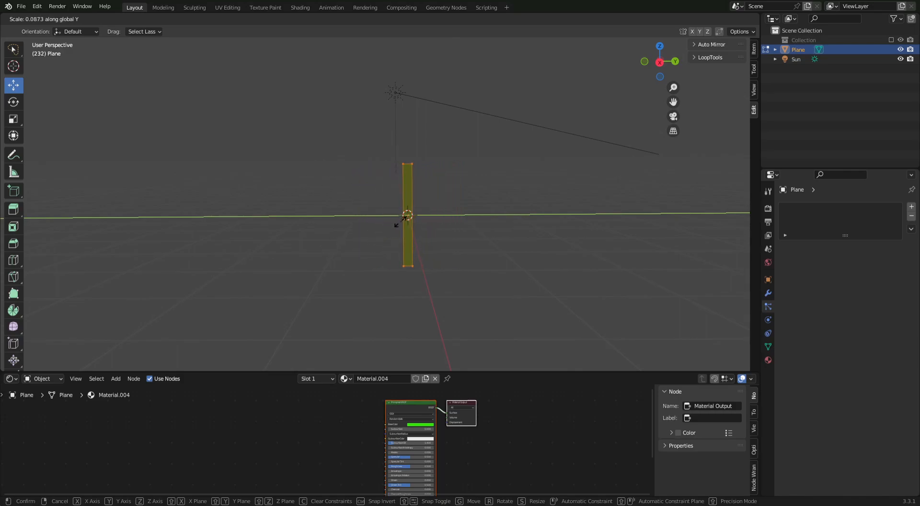
left_click(403, 222)
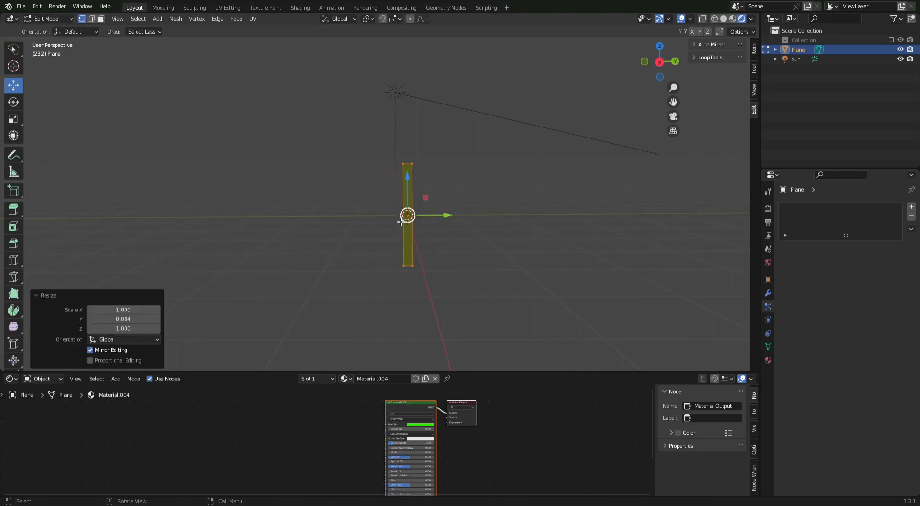
left_click(483, 175)
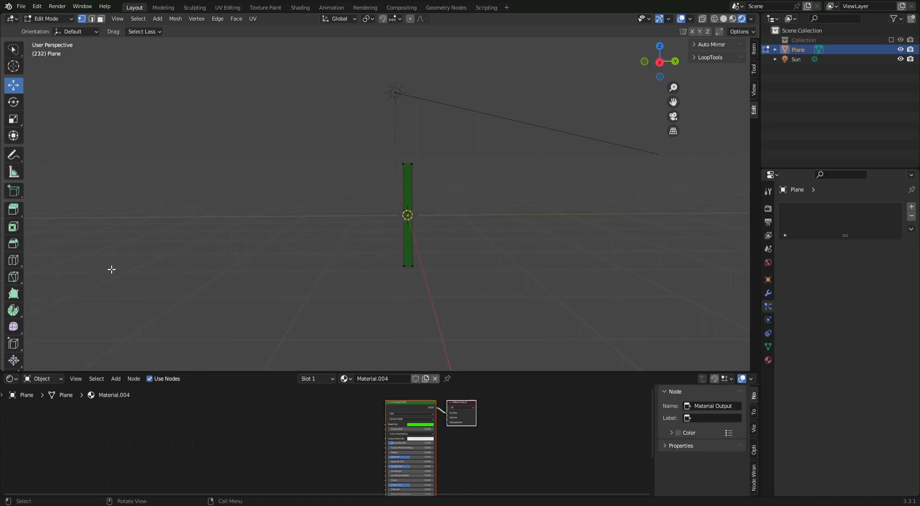
- Add five horizontal loop cuts to the green strip: one at mid-height, two in the upper half and two in the lower half
left_click(14, 262)
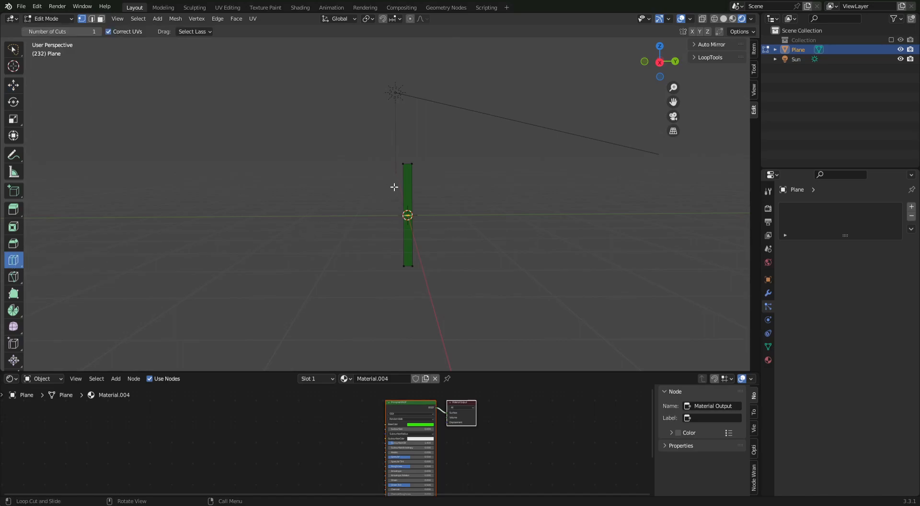
left_click(407, 207)
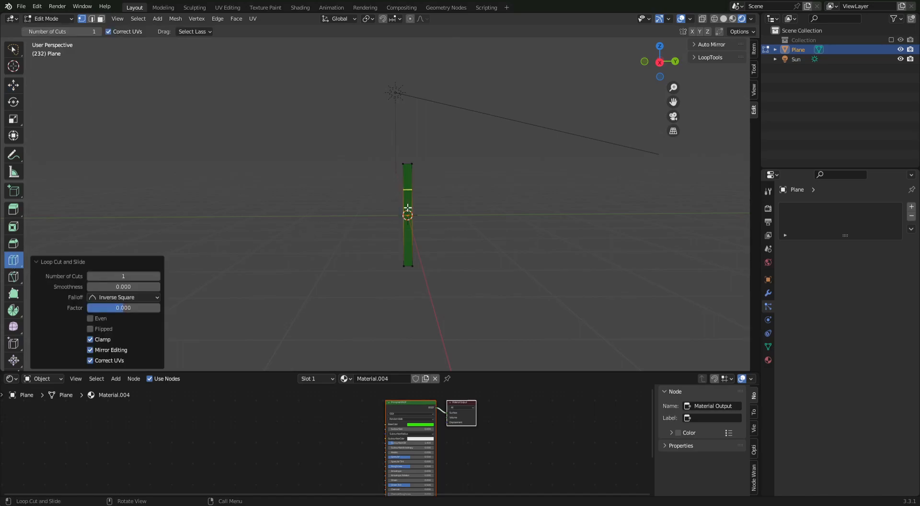
left_click(410, 246)
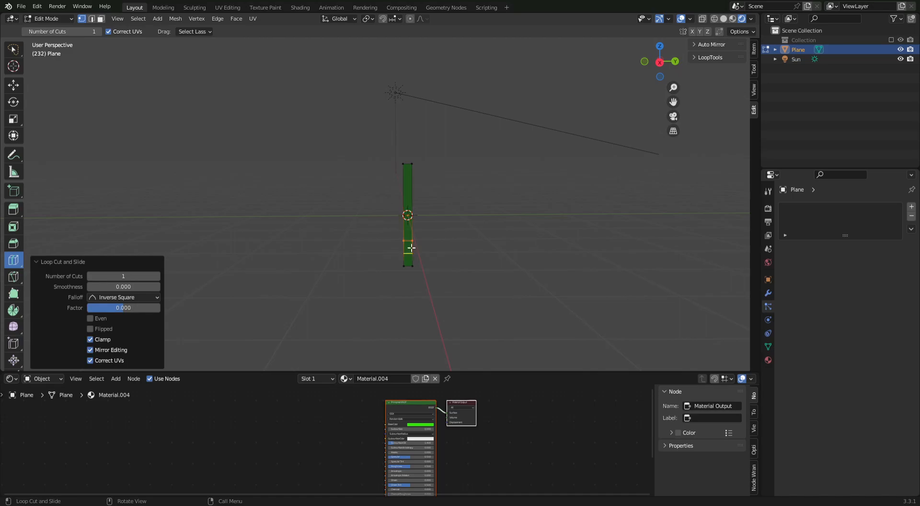
left_click(407, 190)
left_click(407, 184)
left_click(410, 262)
key("Tab")
left_click(299, 168)
middle_click_drag(453, 208, 454, 207)
- Merge the strip's two top vertices at their center to form a pointed tip
left_click(411, 179)
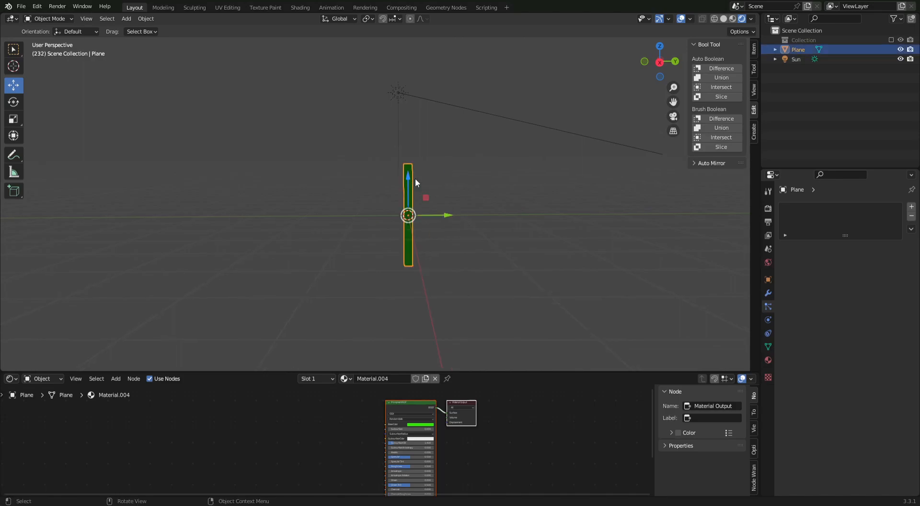
key("Tab")
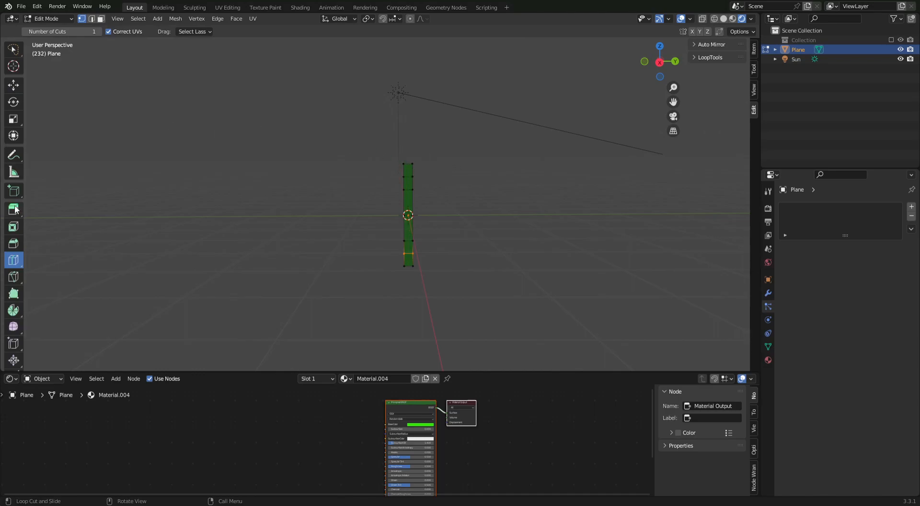
left_click(13, 85)
left_click(284, 190)
left_click(404, 163)
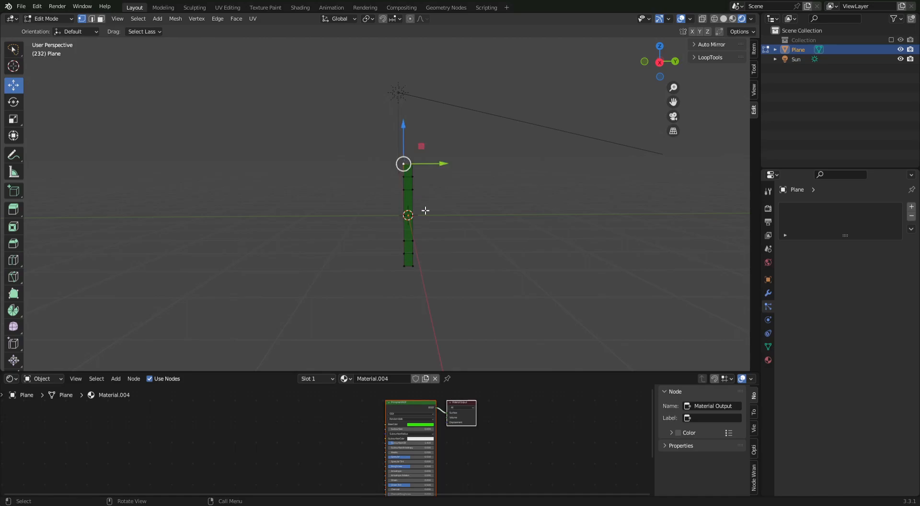
left_click(412, 163, "shift")
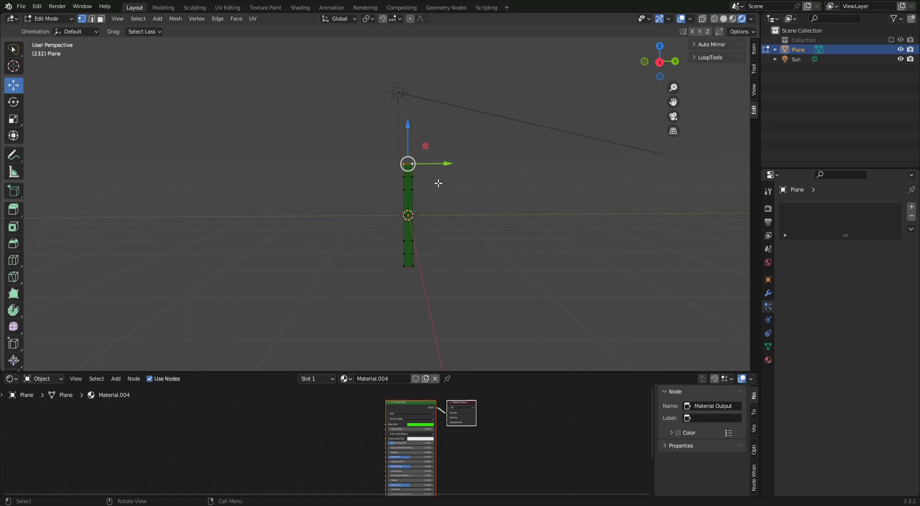
key("m")
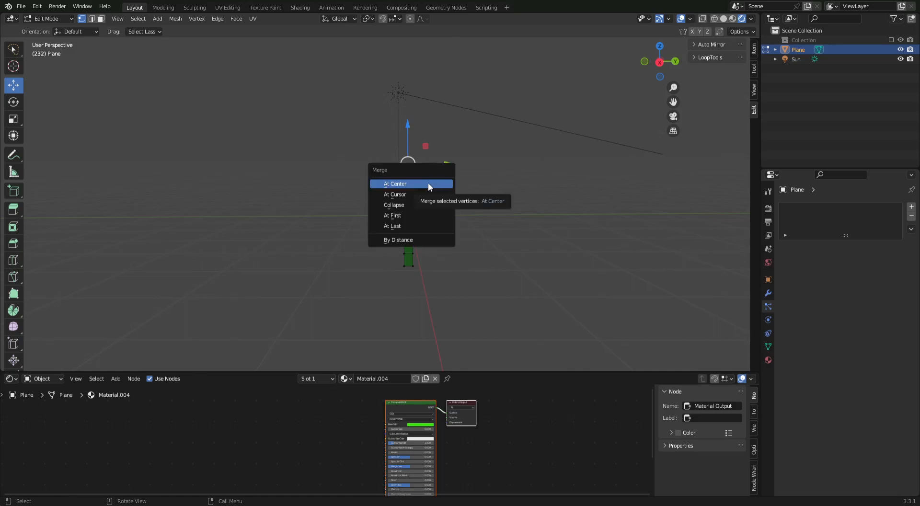
left_click(428, 184)
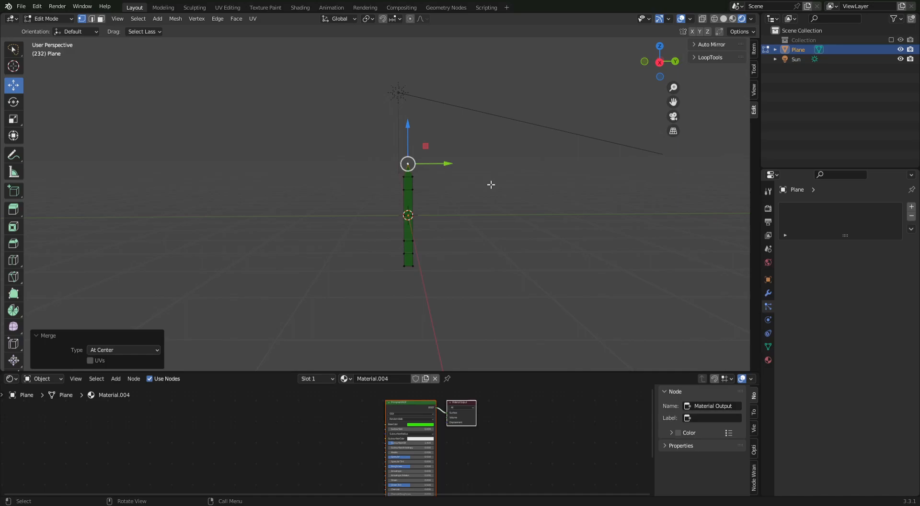
left_click(471, 200)
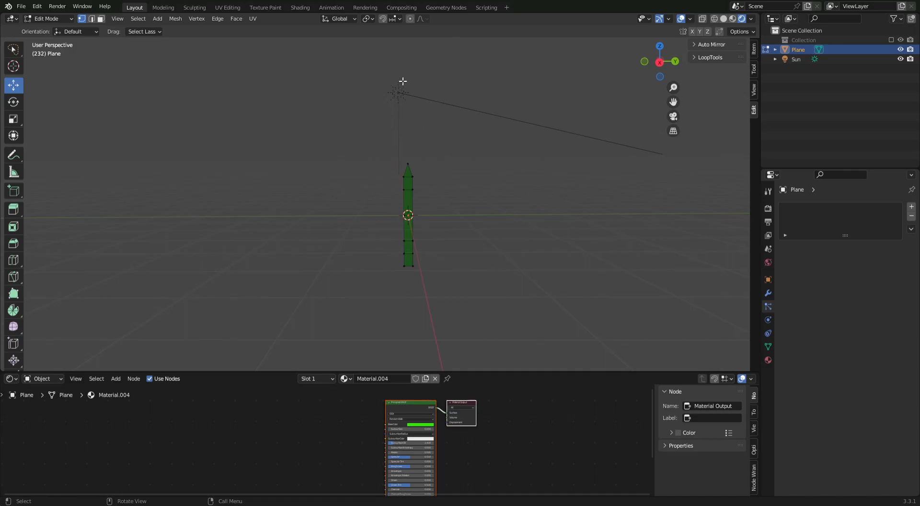
- Enable proportional editing and bend the blade by moving its tip along positive Y with an influence radius of about 1.77 m
left_click(409, 19)
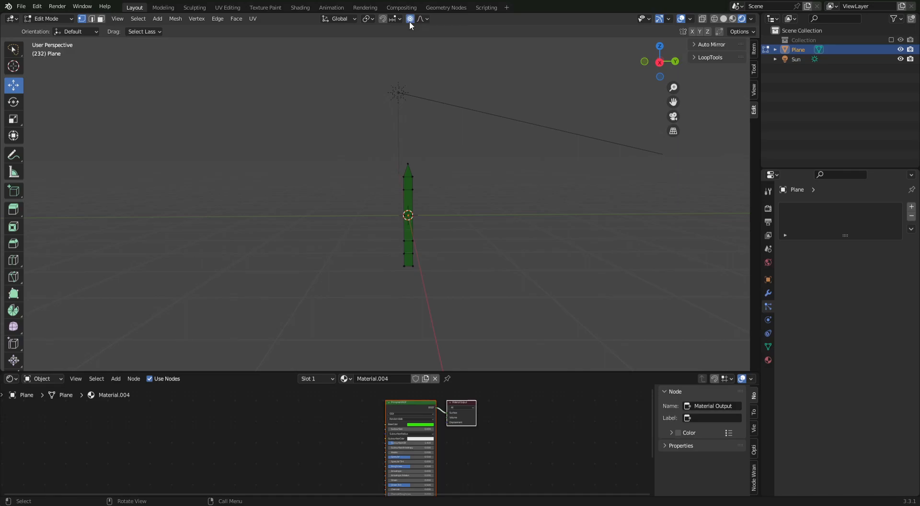
left_click(407, 163)
left_click_drag(447, 163, 448, 165)
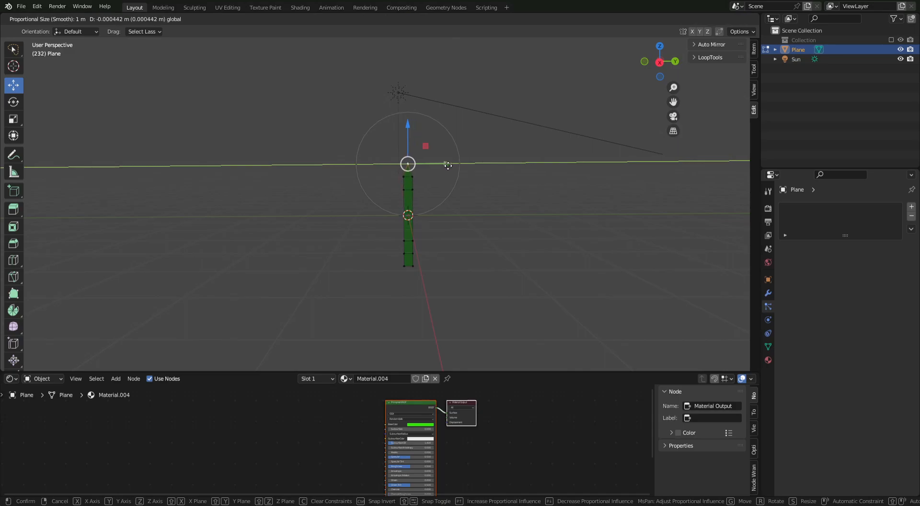
scroll(448, 165, "up", 5)
left_click_drag(448, 165, 467, 183)
scroll(450, 165, "down", 5)
scroll(459, 177, "down", 5)
scroll(460, 178, "up", 4)
scroll(460, 178, "up", 2)
scroll(460, 177, "down", 7)
scroll(460, 178, "up", 4)
scroll(461, 178, "down", 3)
scroll(467, 183, "down", 1)
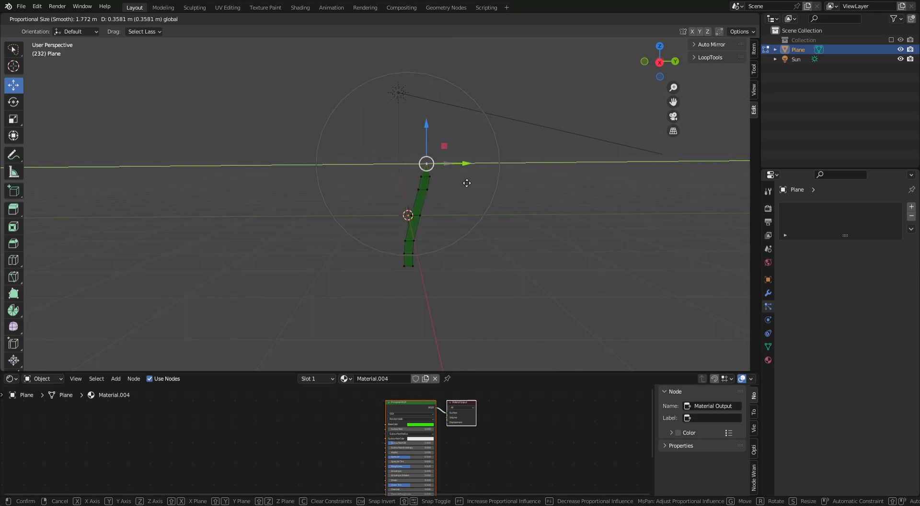
left_click_drag(467, 183, 462, 183)
left_click(476, 197)
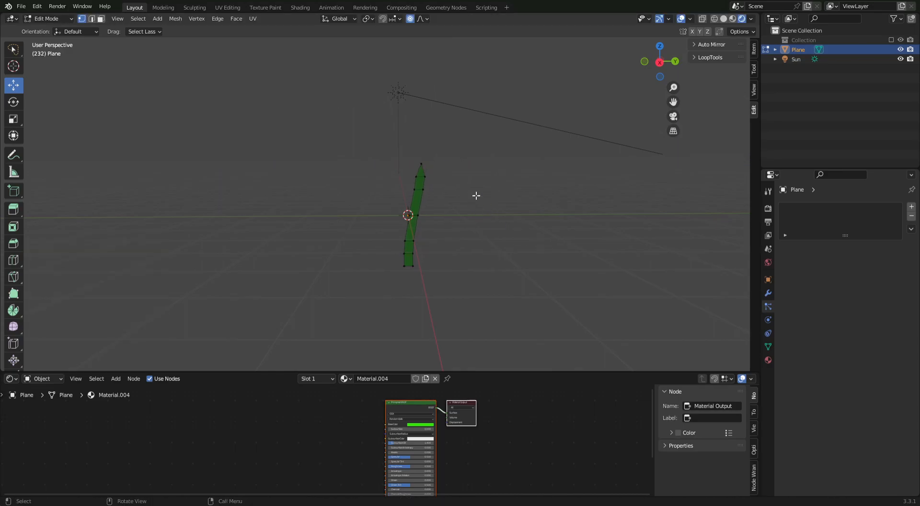
- Bend the blade's upper part back along negative Y by moving the tip with a smaller proportional influence radius
left_click(421, 164)
scroll(460, 162, "up", 1)
scroll(460, 161, "down", 1)
left_click(459, 161)
left_click(424, 164)
left_click_drag(457, 163, 444, 174)
scroll(456, 163, "up", 9)
scroll(448, 164, "up", 1)
scroll(446, 174, "down", 2)
left_click(492, 262)
left_click(412, 164)
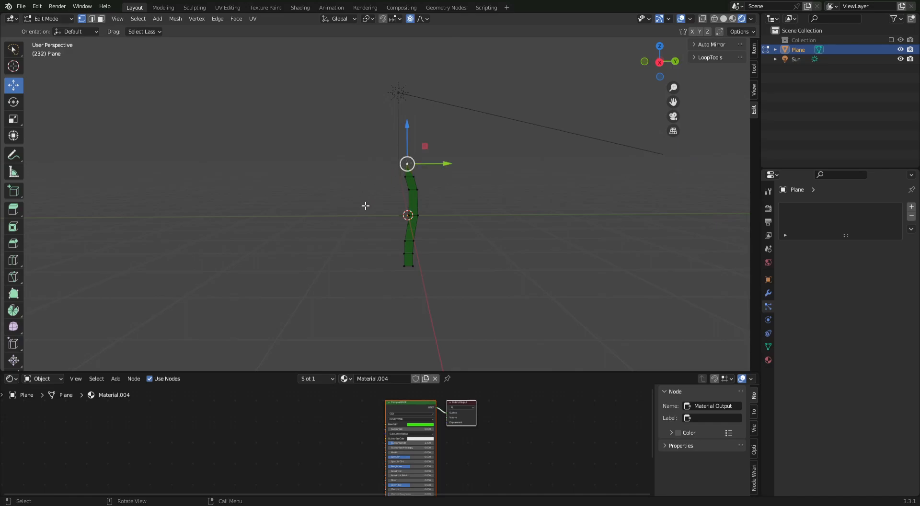
- Shift the blade's tip slightly along X with proportional editing so the blade also curves in depth
middle_click_drag(358, 191, 385, 180)
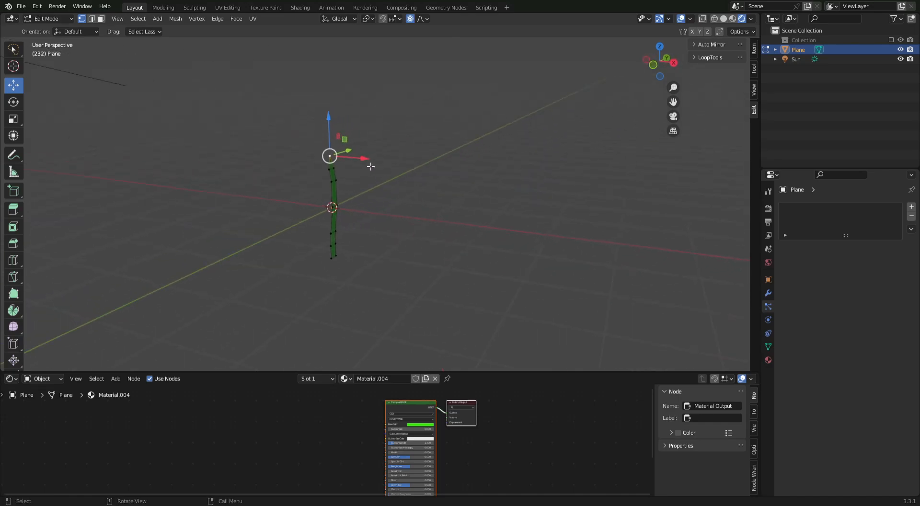
mouse_move(370, 157)
left_mouse_down()
mouse_move(360, 160)
mouse_move(365, 168)
mouse_move(355, 164)
mouse_move(366, 169)
left_mouse_up()
scroll(360, 160, "down", 3)
scroll(366, 168, "up", 1)
middle_click_drag(469, 220, 425, 222)
middle_click_drag(499, 235, 468, 206)
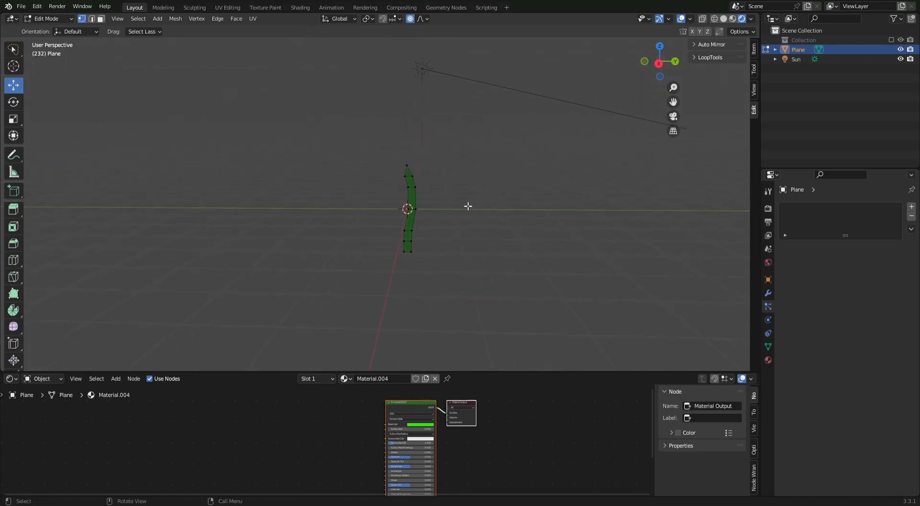
middle_click_drag(381, 231, 455, 200)
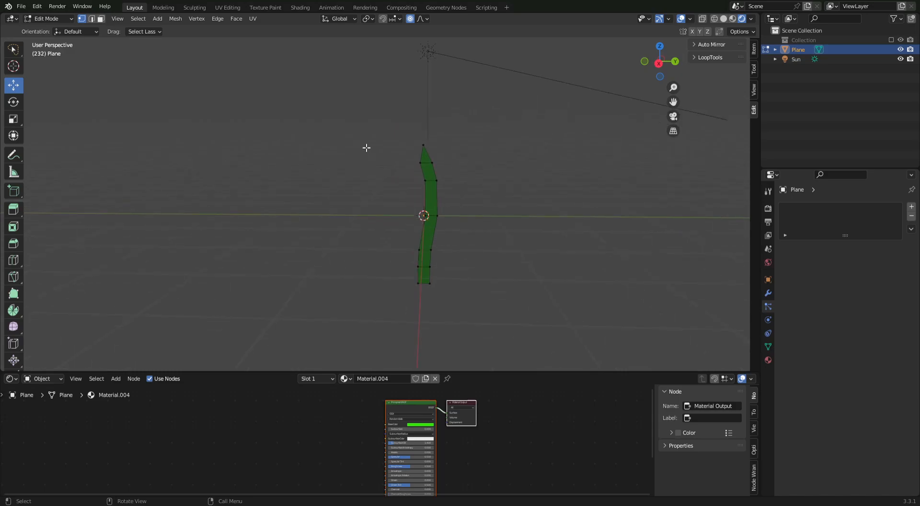
- Move the entire blade mesh about -0.075 m along Y to recenter it on the origin
mouse_move(370, 130)
left_mouse_down()
mouse_move(460, 302)
mouse_move(491, 304)
mouse_move(511, 214)
mouse_move(471, 138)
mouse_move(472, 145)
left_mouse_up()
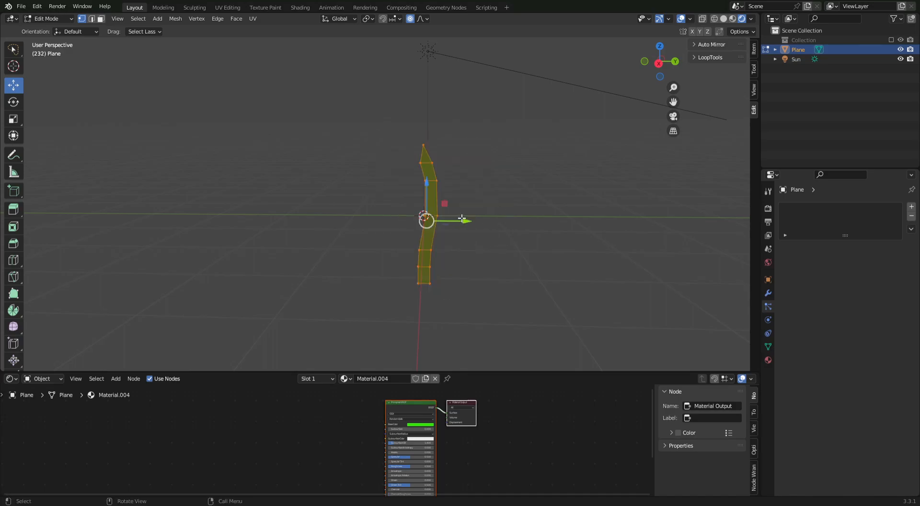
left_click_drag(471, 222, 463, 224)
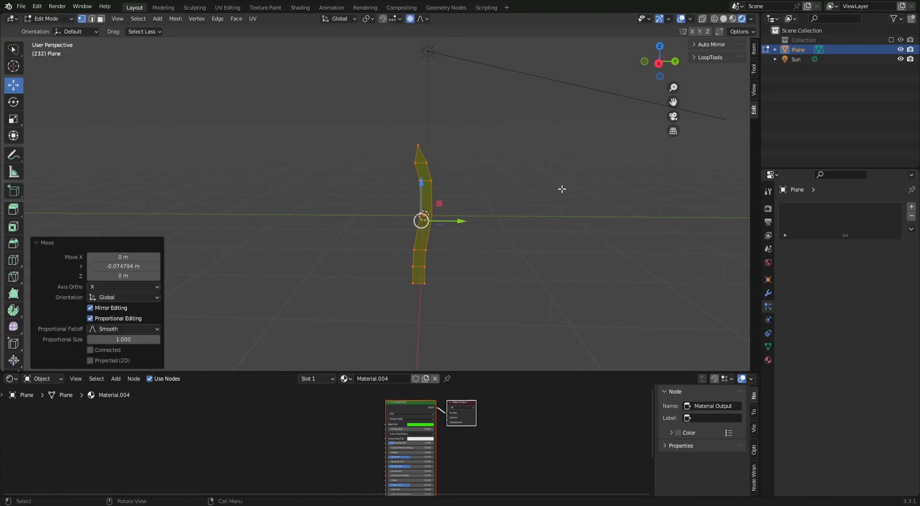
left_click(498, 246)
mouse_move(498, 246)
middle_mouse_down()
mouse_move(547, 232)
mouse_move(670, 247)
mouse_move(579, 254)
mouse_move(505, 248)
middle_mouse_up()
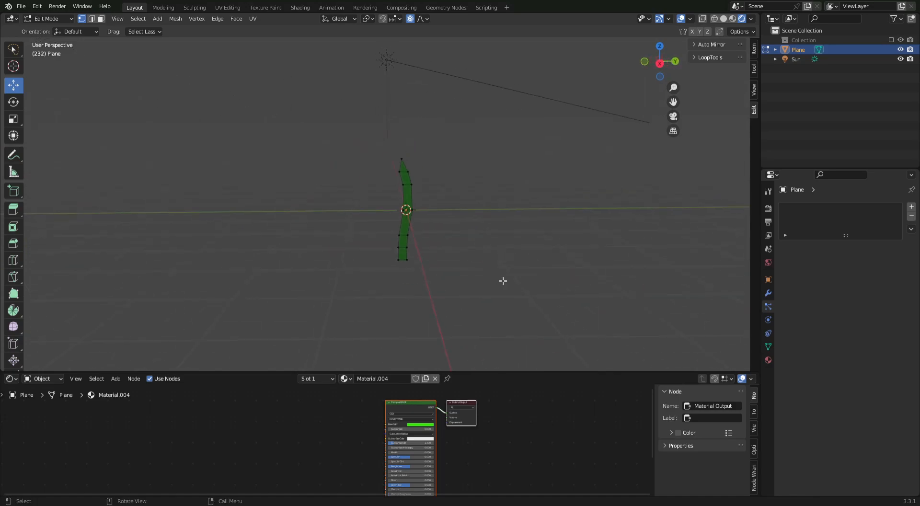
- Return to Object Mode and apply smooth shading to the grass blade
key("Tab")
left_click(338, 179)
scroll(446, 203, "up", 1)
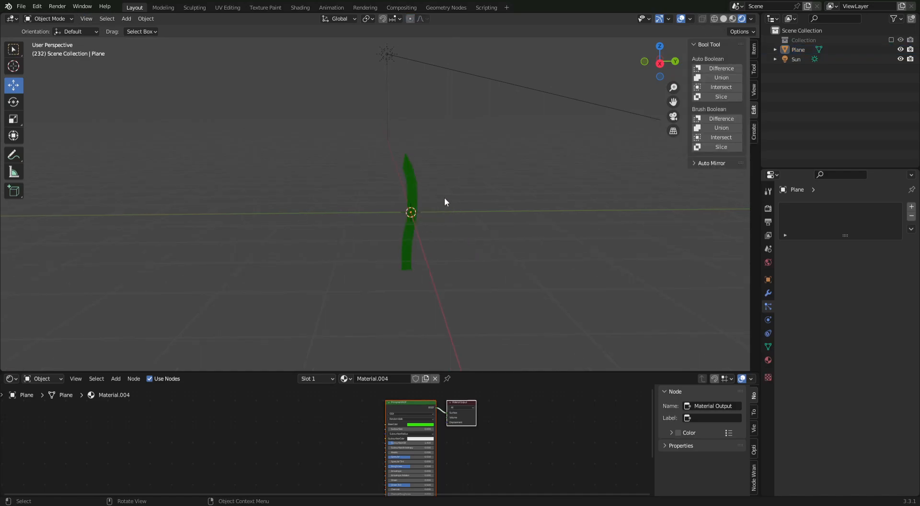
left_click(415, 184)
right_click(413, 182)
left_click(403, 179)
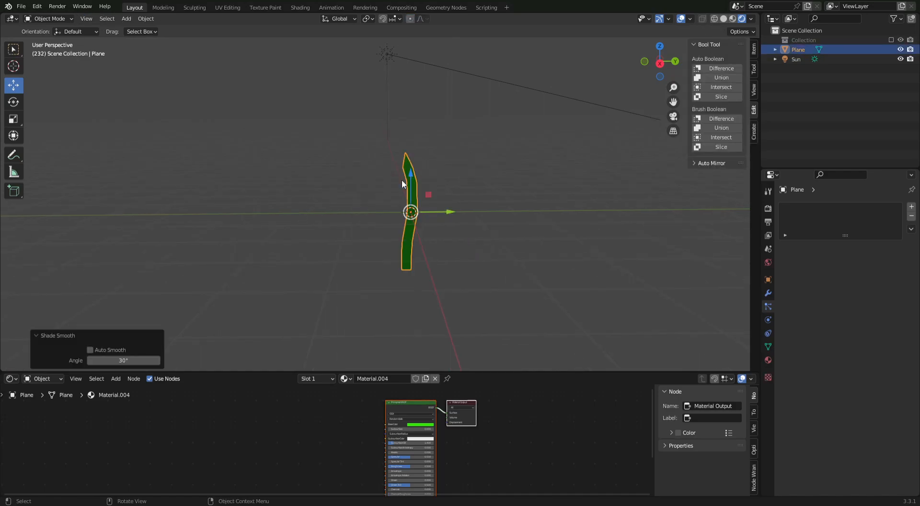
left_click(480, 163)
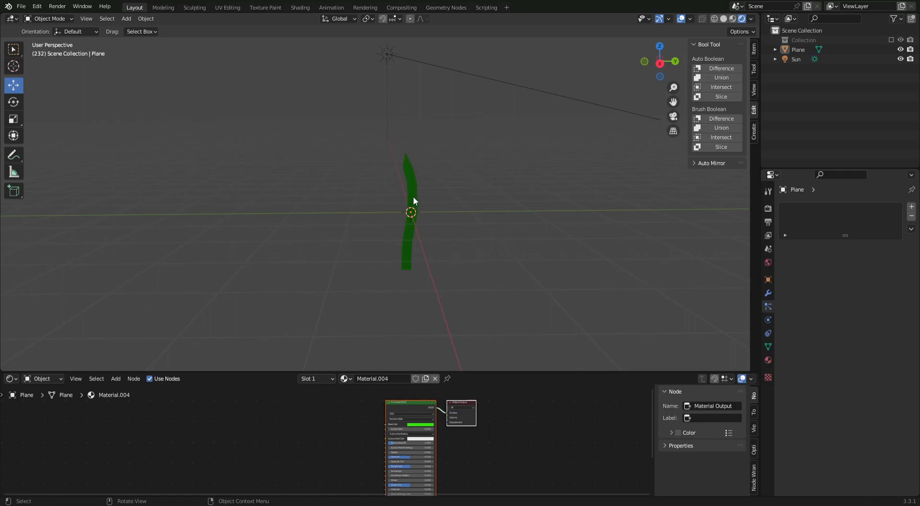
scroll(431, 203, "down", 2)
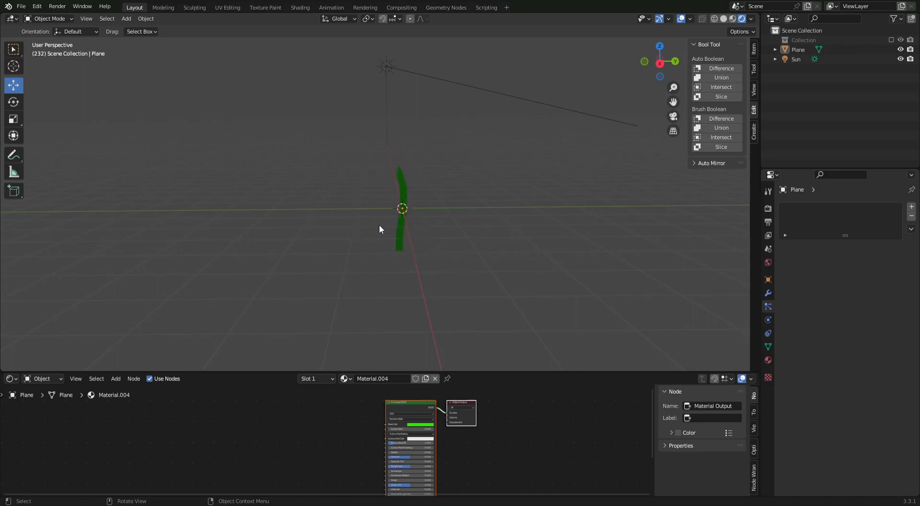
- Duplicate the grass blade and move the copy about 0.64 m along Y
left_click(398, 221)
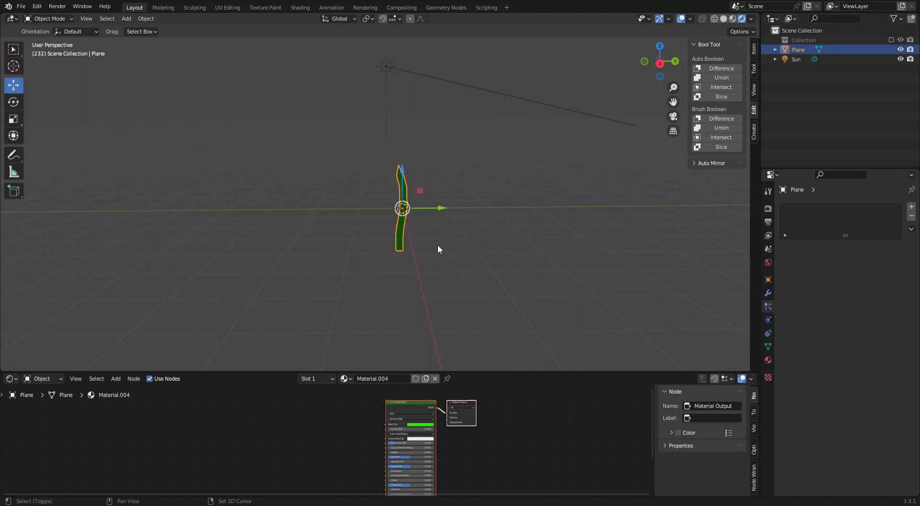
key("shift+d")
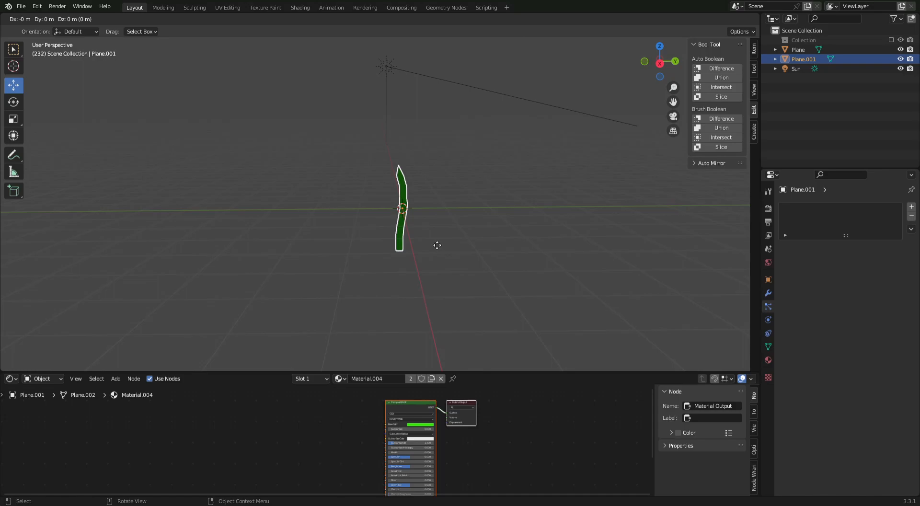
right_click(437, 246)
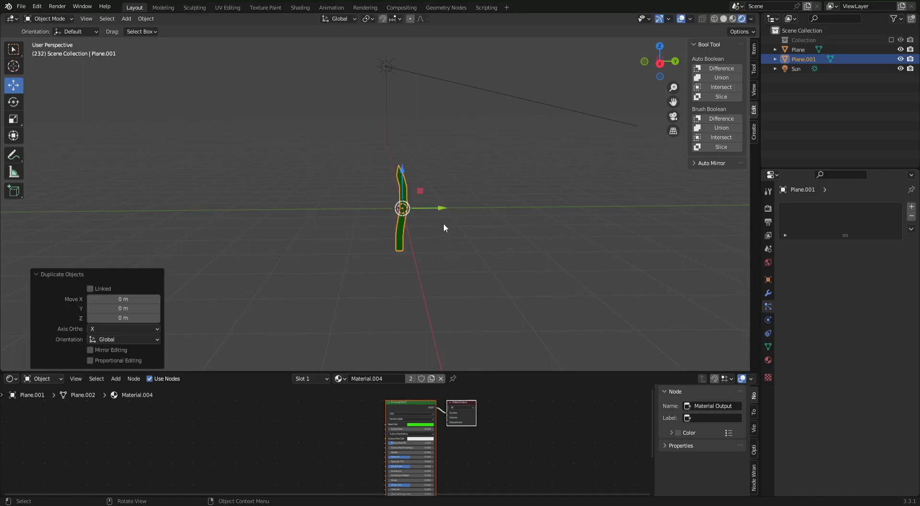
left_click_drag(441, 205, 469, 206)
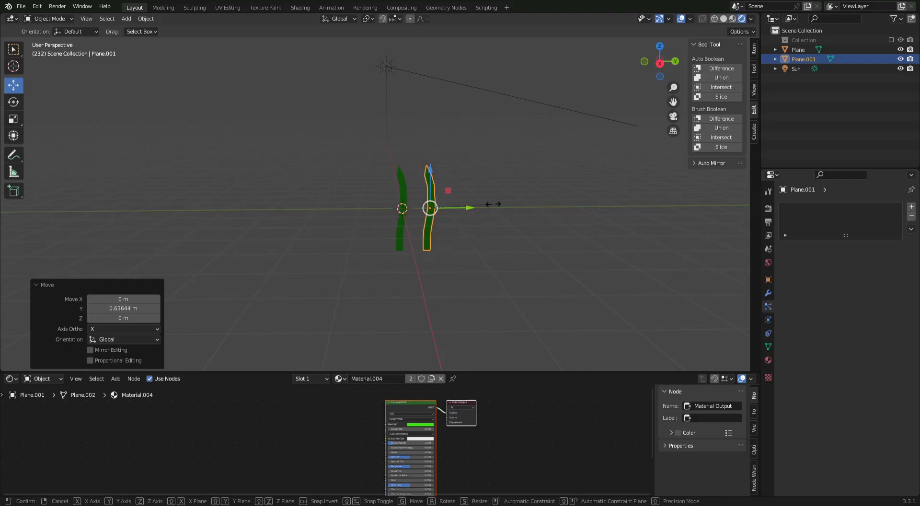
- Scale the copied blade to about 0.69 and rotate it about 148° around the Z axis
key("s")
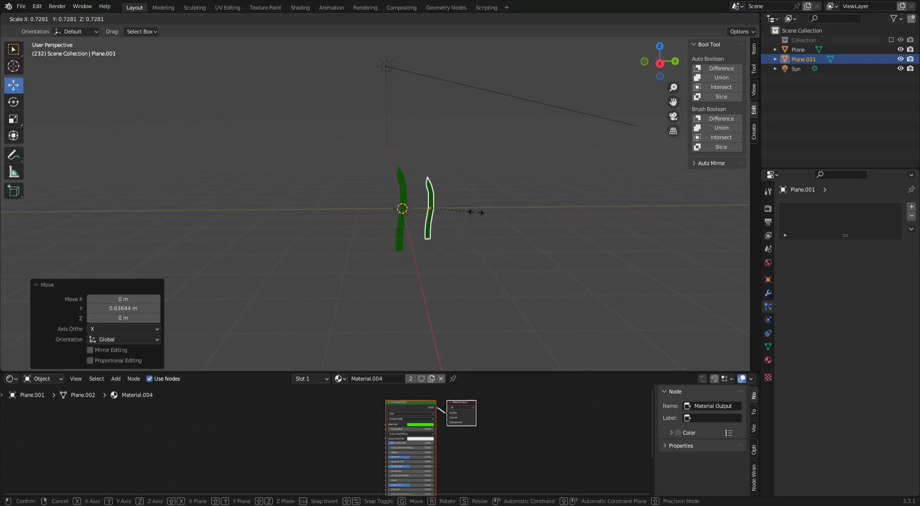
left_click(473, 213)
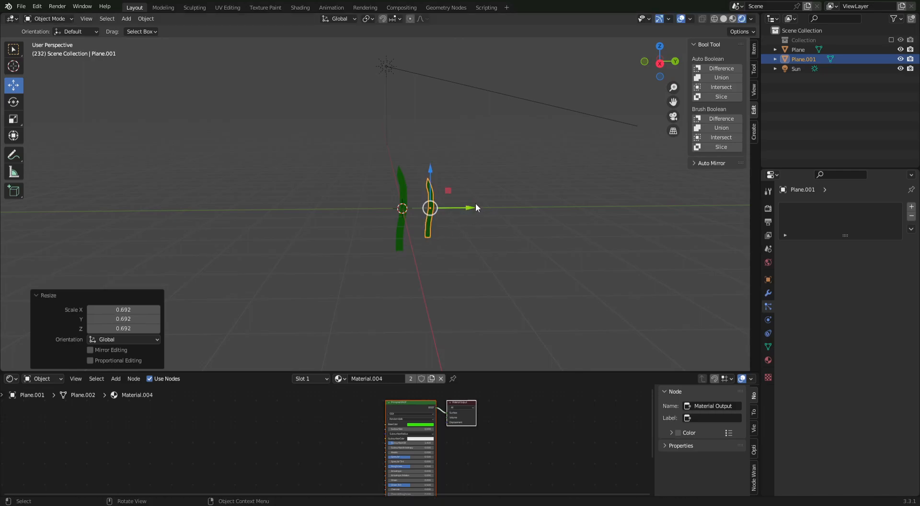
left_click(14, 102)
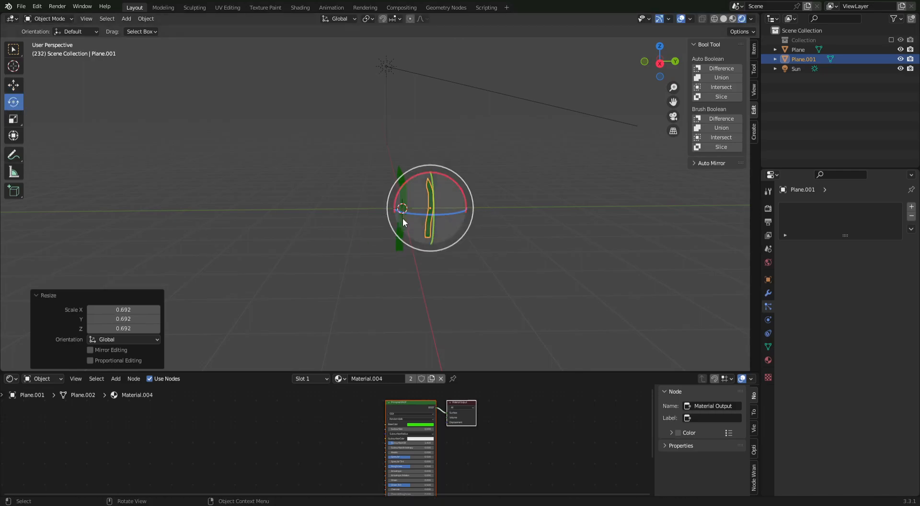
left_click_drag(415, 214, 462, 212)
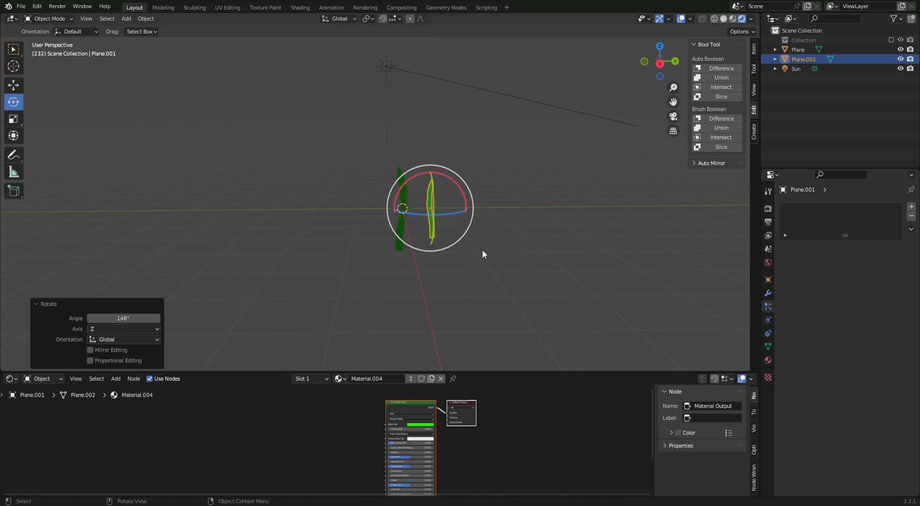
- Duplicate the smaller blade and move the copy along negative Y to the other side of the tall blade
key("shift+d")
key("Escape")
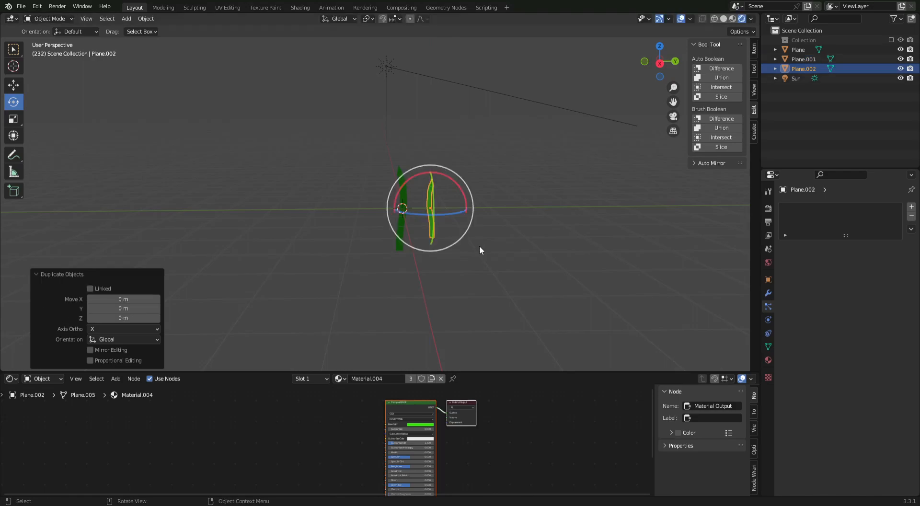
left_click(18, 81)
left_click_drag(466, 207, 362, 220)
- Rotate the new small blade about -99° around Z and scale it to 0.8
left_click(15, 102)
key("s")
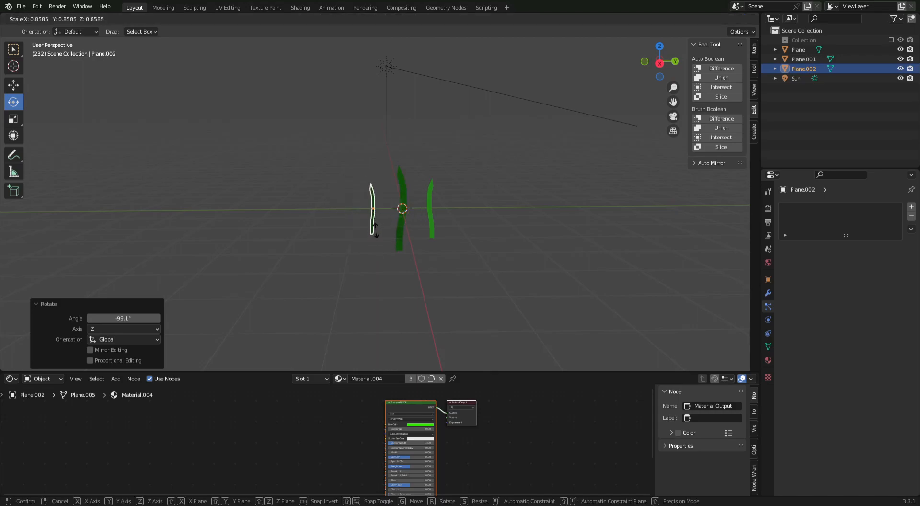
left_click(380, 227, "ctrl")
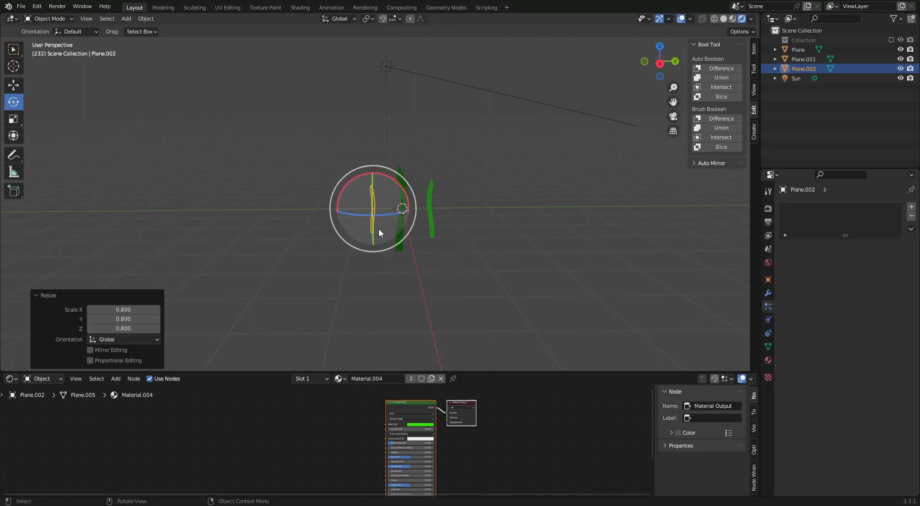
- Move both small blades closer to the tall blade along Y, shifting the one on the positive Y side about -0.25 m
left_click(15, 86)
left_click_drag(406, 205, 449, 210)
left_click(428, 210)
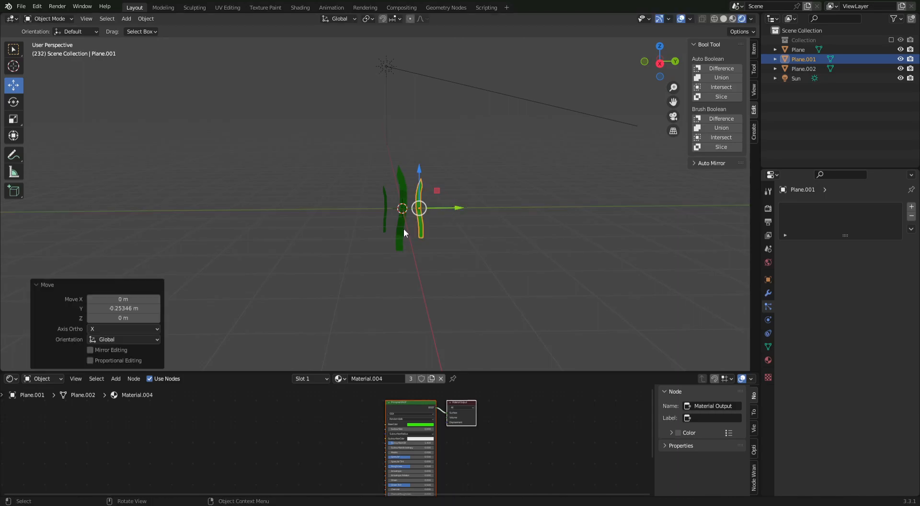
- Duplicate the tall central blade and move the copy behind it along negative X
left_click(404, 225)
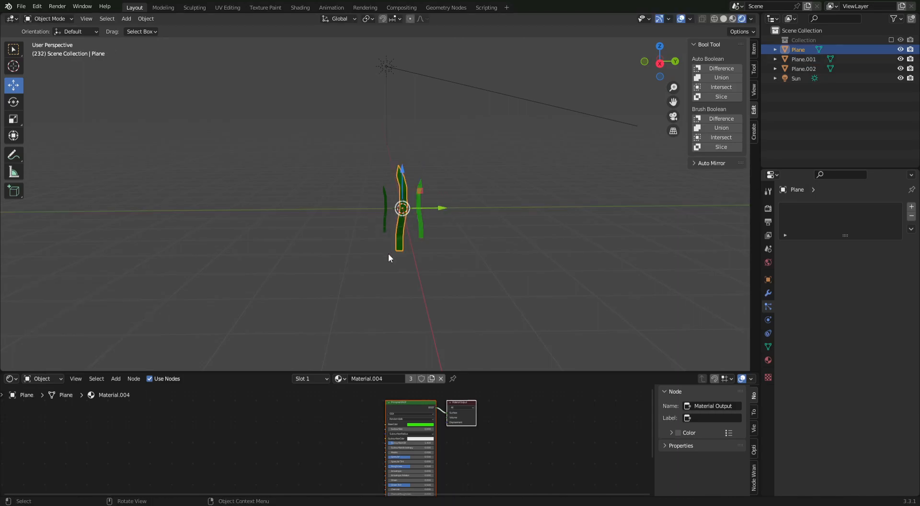
key("shift+d")
right_click(404, 238)
middle_click_drag(405, 238, 520, 261)
left_click_drag(361, 210, 338, 216)
- Shift the tall blade's copy slightly along Y and rotate it around the Z axis
middle_click_drag(386, 234, 450, 208)
left_click_drag(459, 197, 401, 215)
left_click(14, 101)
left_click(487, 257)
middle_click_drag(491, 258, 436, 225)
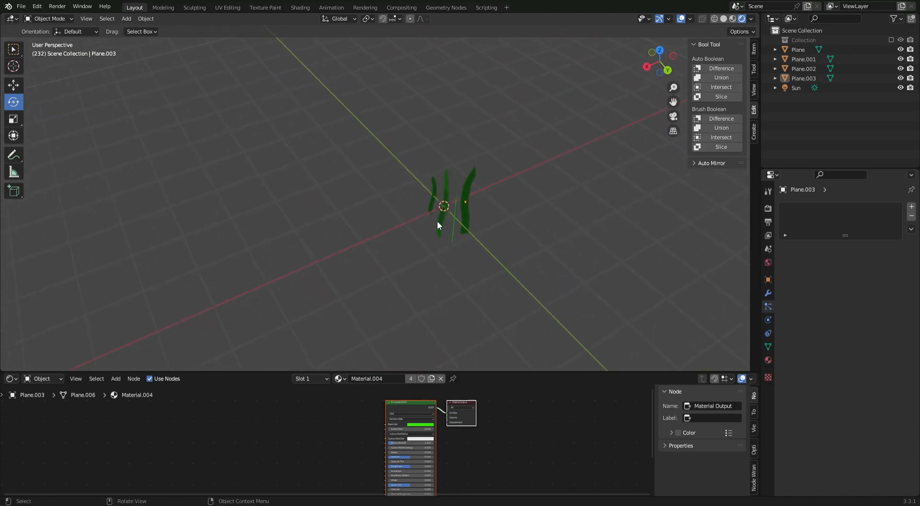
- Duplicate the tall central blade again and move the copy about 0.52 m along X to the front
left_click(439, 215)
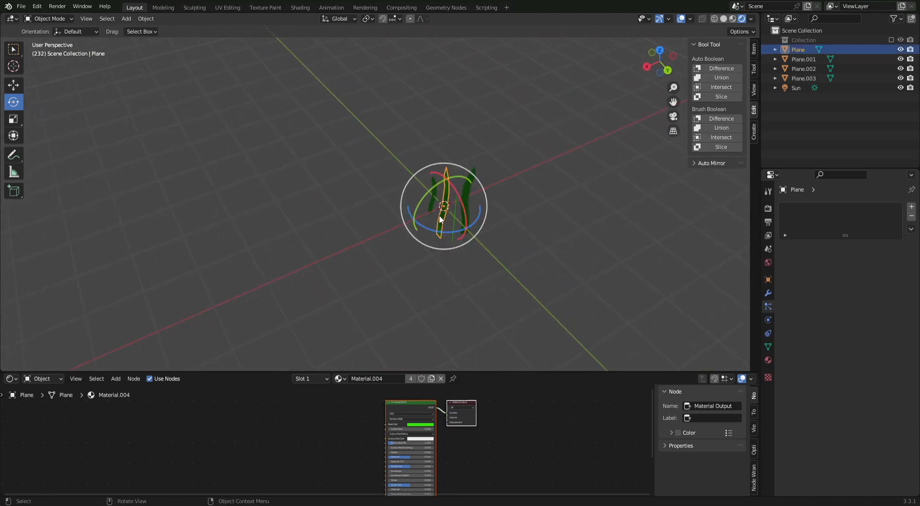
key("shift+d")
right_click(467, 252)
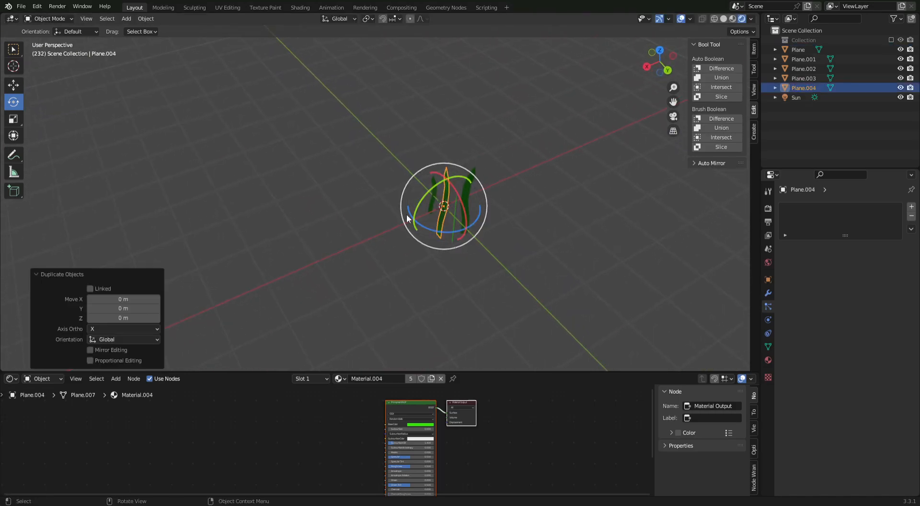
left_click(13, 85)
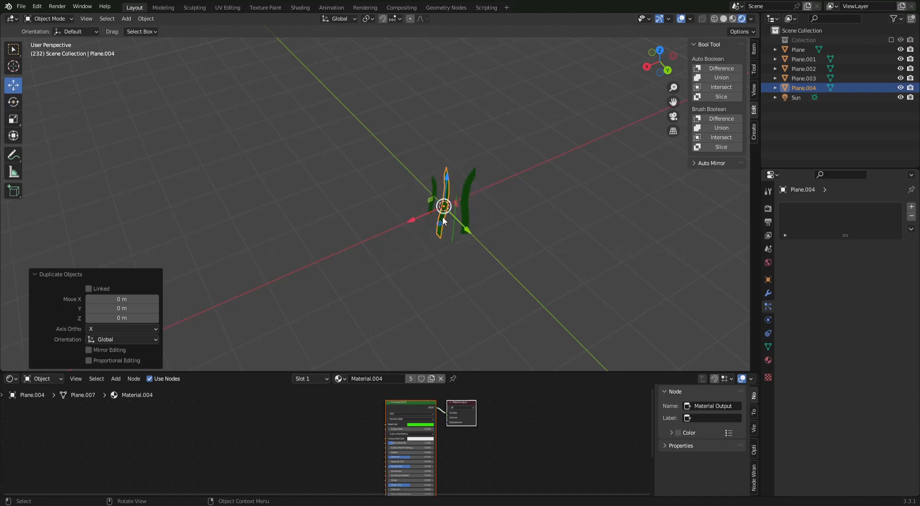
left_click_drag(410, 220, 391, 229)
- Scale the front copy to about 0.52 and move it about 0.13 m back along X toward the clump
middle_click_drag(402, 241, 470, 215)
key("s")
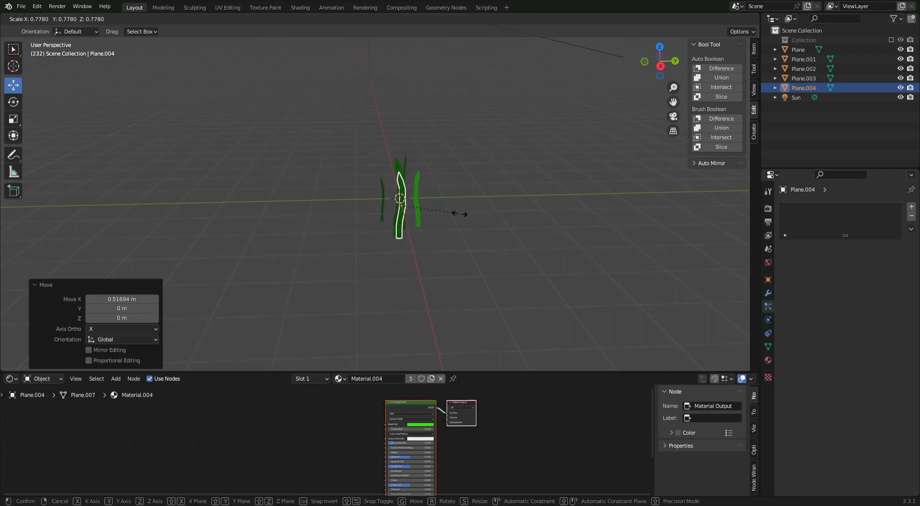
left_click(434, 227)
middle_click_drag(435, 224, 426, 206)
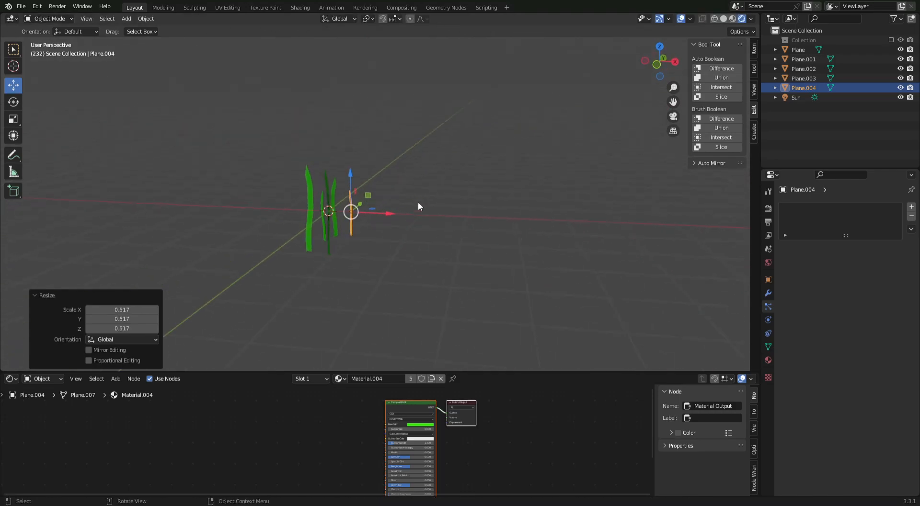
left_click_drag(390, 211, 383, 213)
middle_click_drag(383, 213, 331, 242)
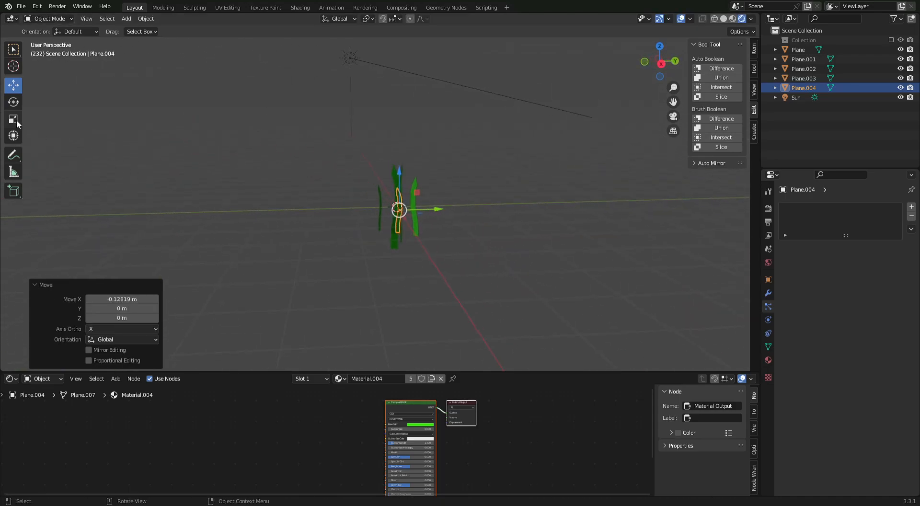
- Rotate the small front grass blade around the Z axis
left_click(18, 107)
left_click_drag(378, 217, 408, 220)
left_click(528, 208)
middle_click_drag(527, 208, 411, 220)
middle_click_drag(330, 258, 371, 269)
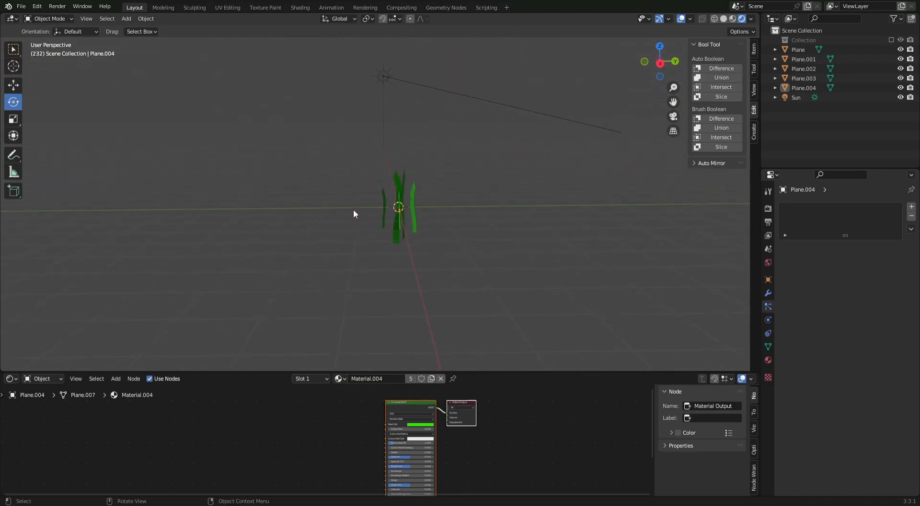
- Enter Edit Mode on all five grass blades together and turn on X-ray display for selecting their vertices
left_click_drag(363, 174, 435, 247)
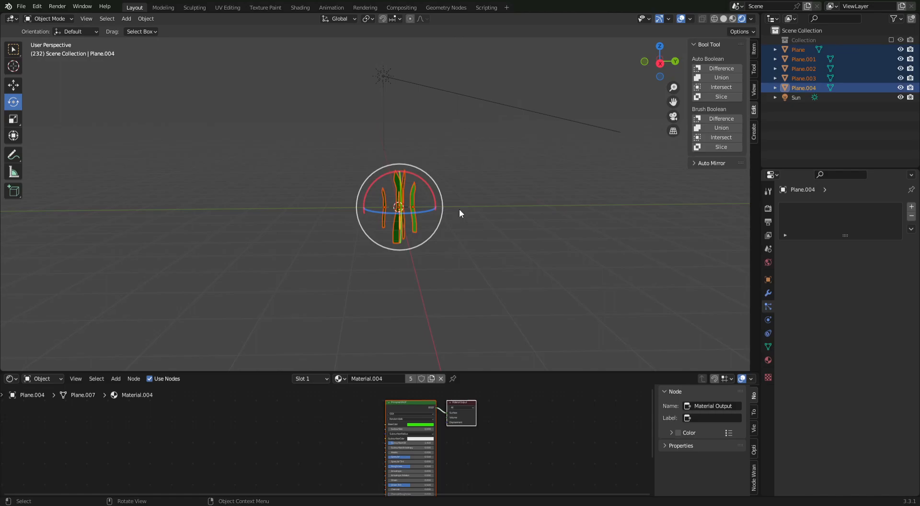
key("Tab")
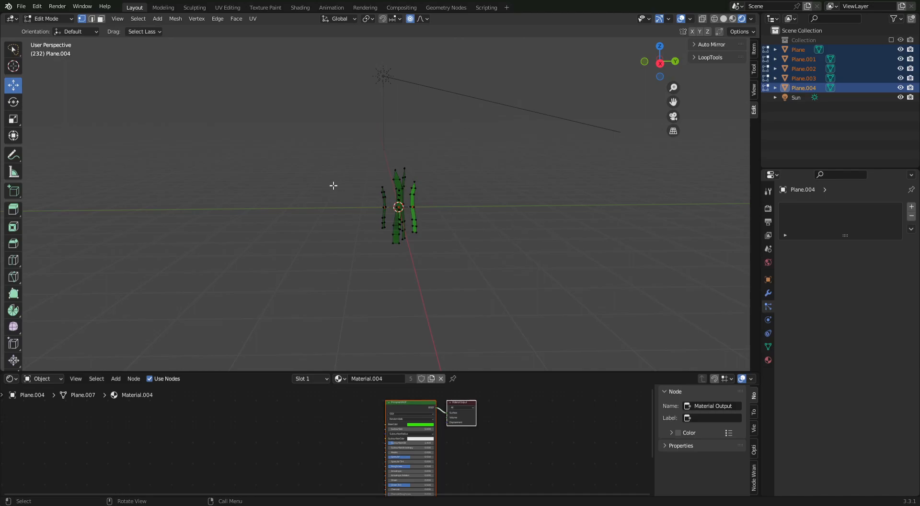
mouse_move(336, 164)
left_mouse_down()
mouse_move(390, 220)
mouse_move(371, 245)
mouse_move(364, 226)
left_mouse_up()
mouse_move(330, 173)
left_mouse_down()
mouse_move(391, 272)
mouse_move(469, 181)
mouse_move(448, 152)
left_mouse_up()
mouse_move(497, 207)
middle_mouse_down()
mouse_move(284, 195)
mouse_move(359, 218)
middle_mouse_up()
left_click(435, 231, "shift")
middle_click_drag(389, 282, 564, 262)
left_click(703, 19)
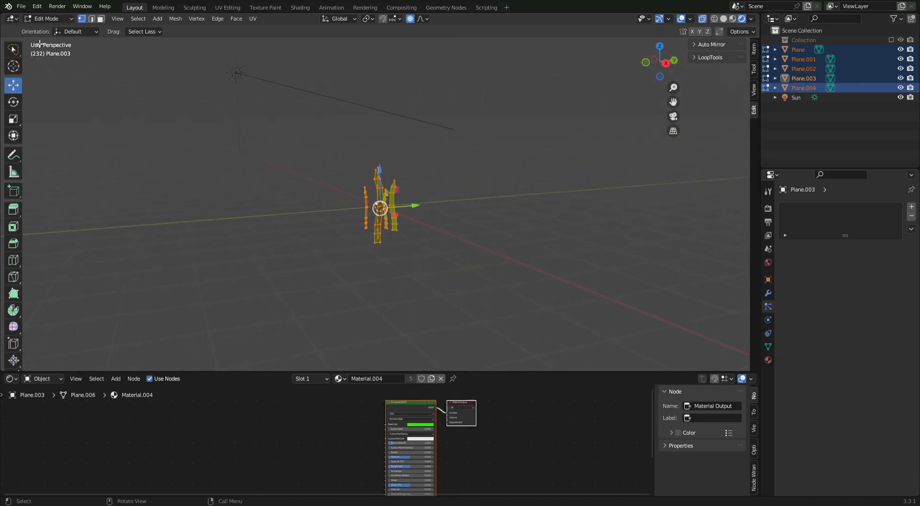
- Switch to box selection and select every vertex of the five grass blades
left_click(14, 51)
left_click(18, 53)
left_click(20, 53)
left_click(19, 51)
left_click(50, 76)
middle_click_drag(355, 291, 399, 289)
left_click(431, 288)
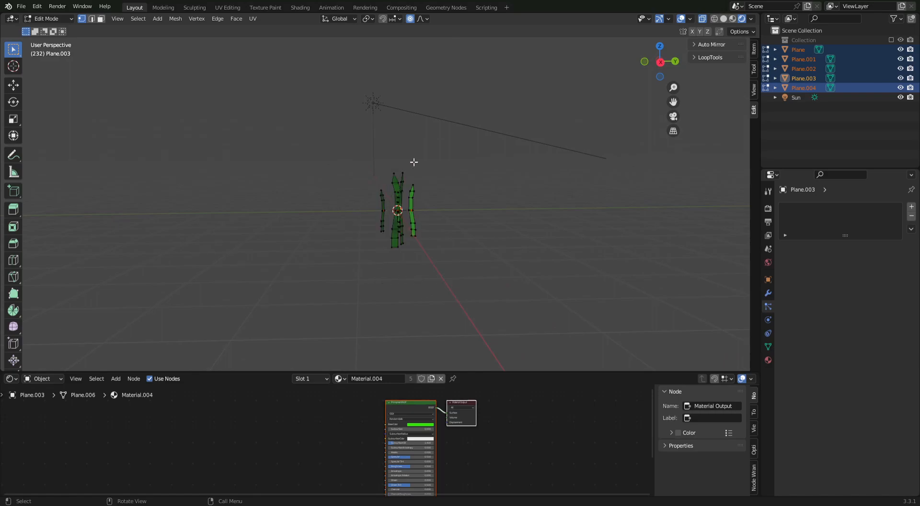
left_click_drag(442, 162, 360, 265)
- Raise the selected blade geometry about 0.36 m along Z and return to Object Mode
left_click(14, 86)
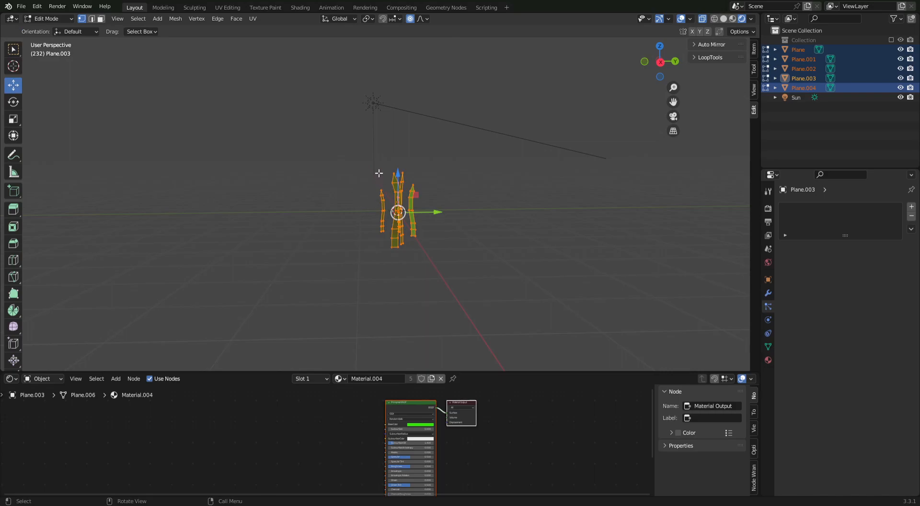
left_click_drag(401, 173, 407, 160)
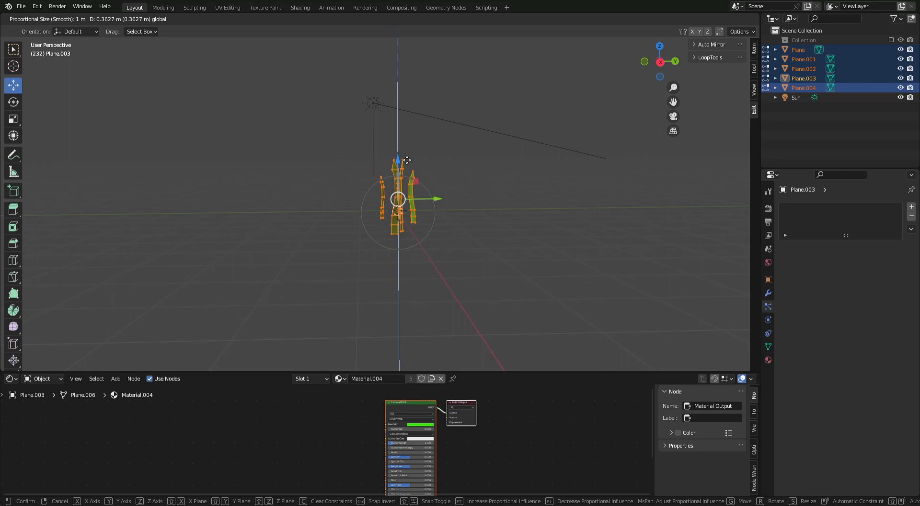
left_click_drag(407, 161, 407, 160)
middle_click_drag(289, 237, 308, 228)
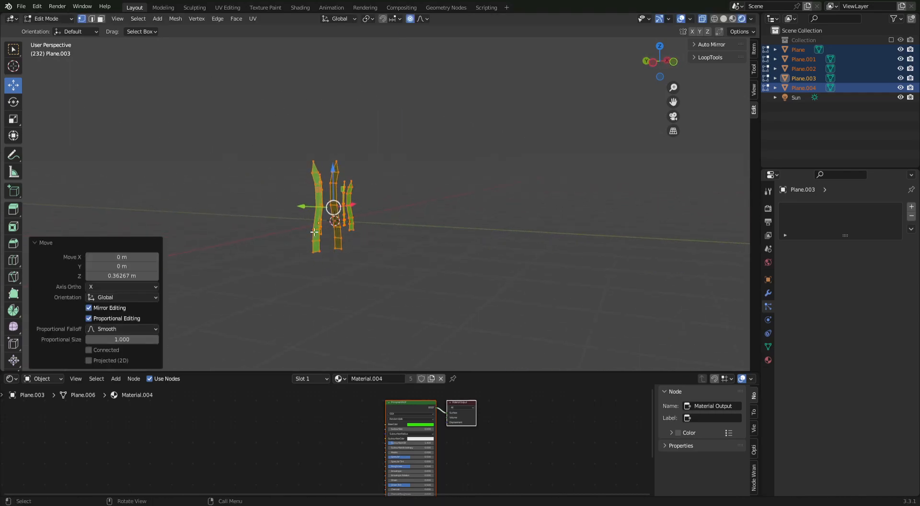
middle_click_drag(386, 236, 308, 249)
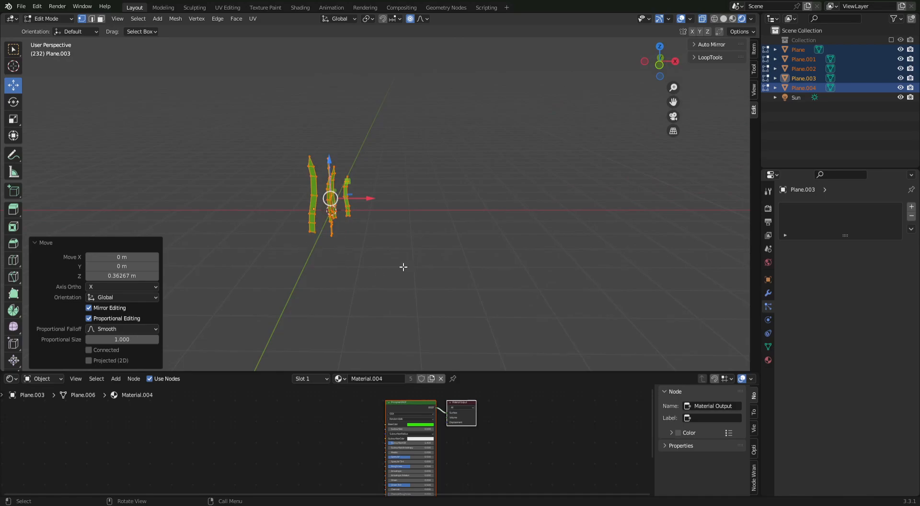
middle_click_drag(403, 267, 307, 262)
left_click(483, 189)
middle_click_drag(477, 282, 409, 188)
key("Tab")
left_click(470, 231)
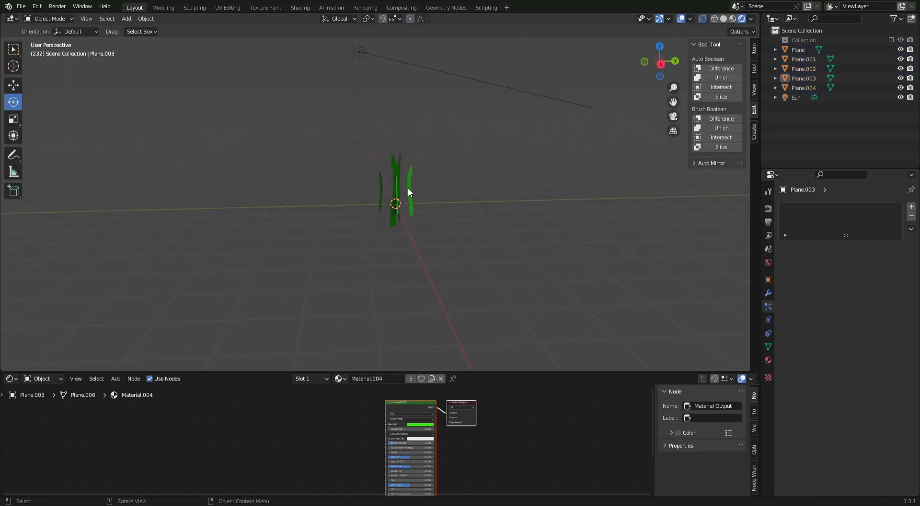
- Select all five grass blades and join them into a single object
left_click(396, 179)
left_click(481, 206)
key("b")
left_click_drag(342, 150, 445, 245)
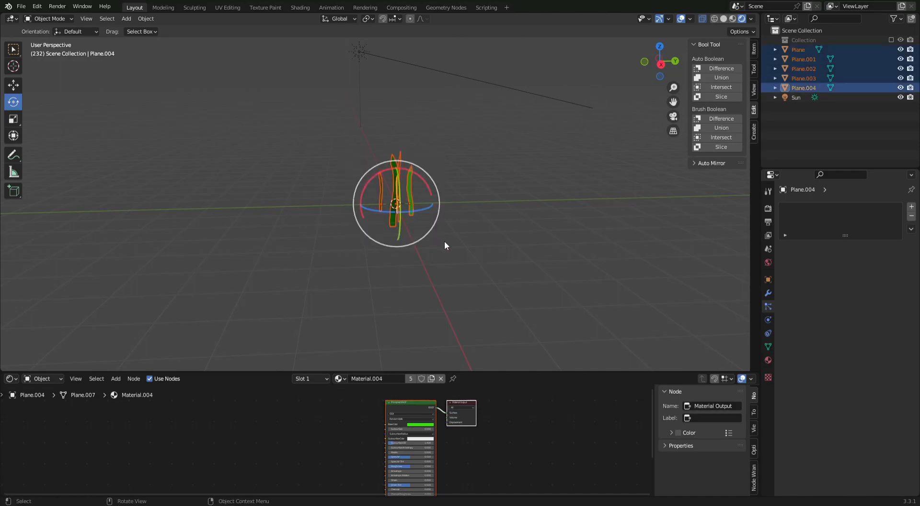
key("ctrl")
key("ctrl+j")
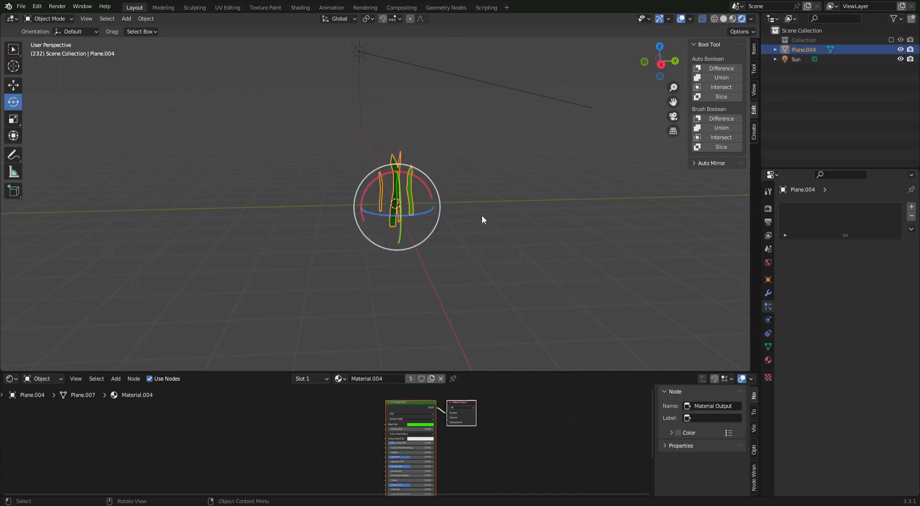
- Examine the joined grass clump from several sides
middle_click_drag(481, 220, 477, 191)
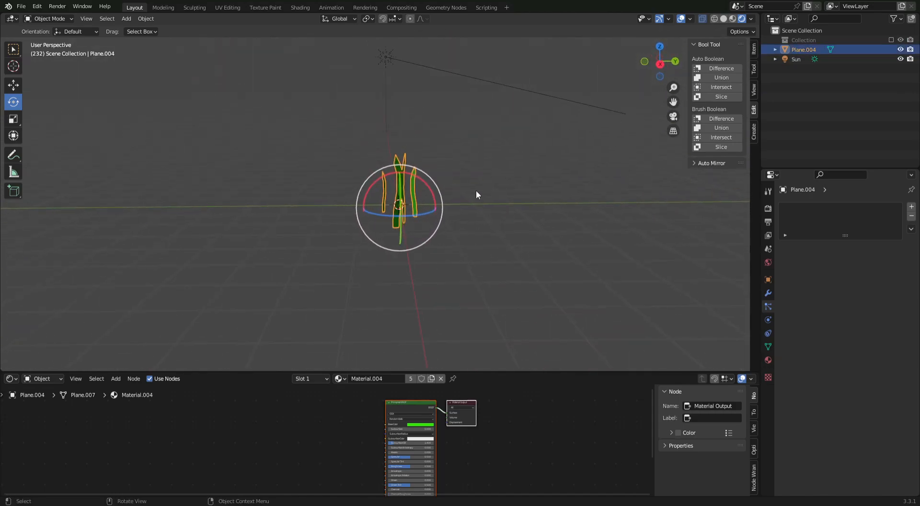
left_click(510, 194)
middle_click_drag(532, 305, 495, 260)
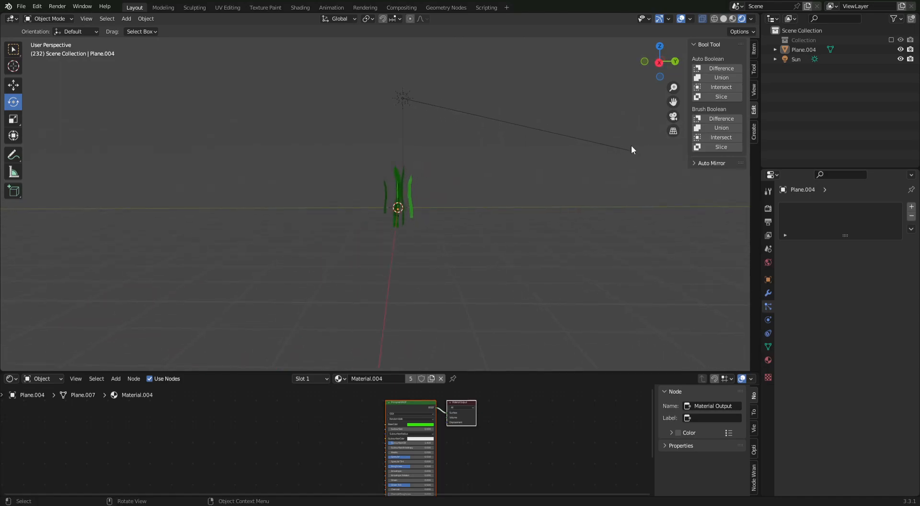
left_click(386, 187)
middle_click_drag(386, 187, 345, 164)
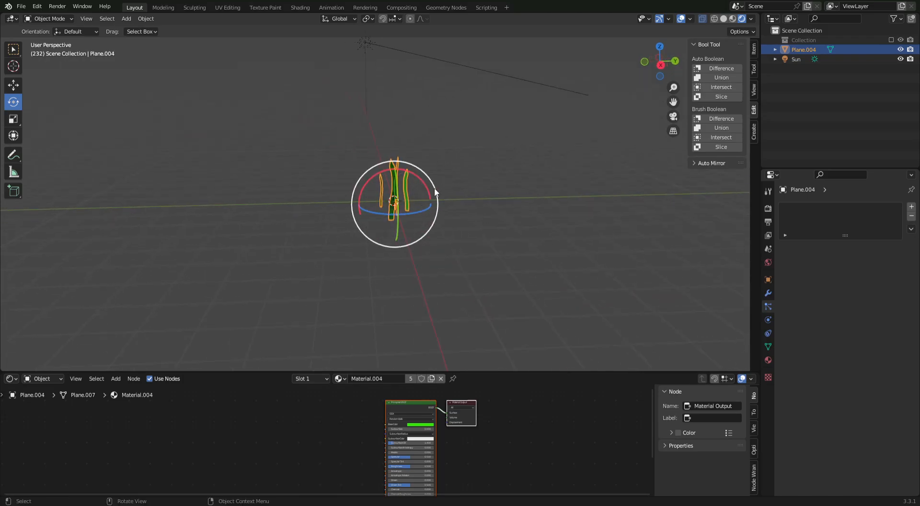
middle_click_drag(435, 195, 419, 186)
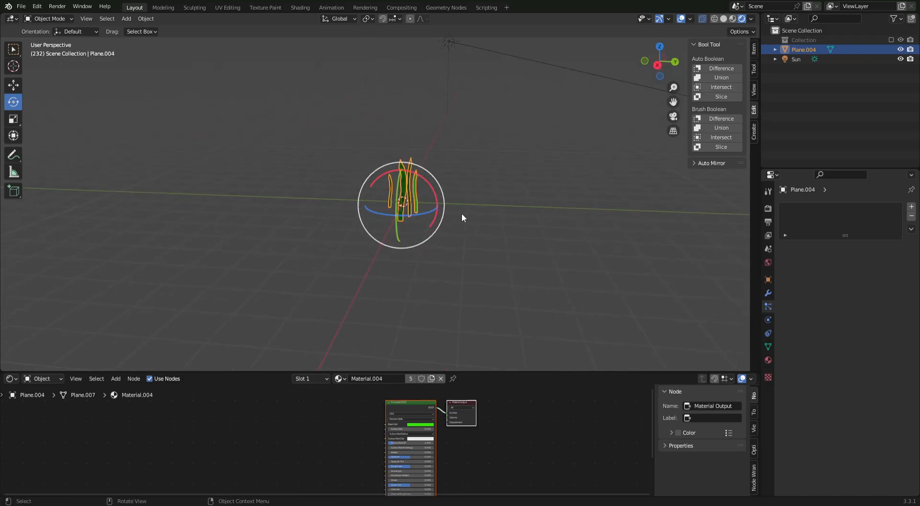
left_click(493, 214)
middle_click_drag(488, 216, 491, 211)
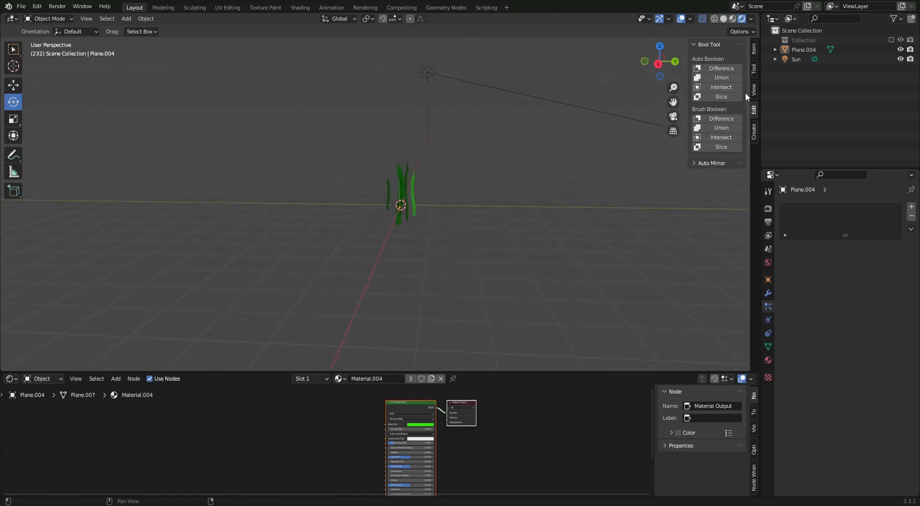
- Include the excluded island collection in the view layer again
left_click(891, 40)
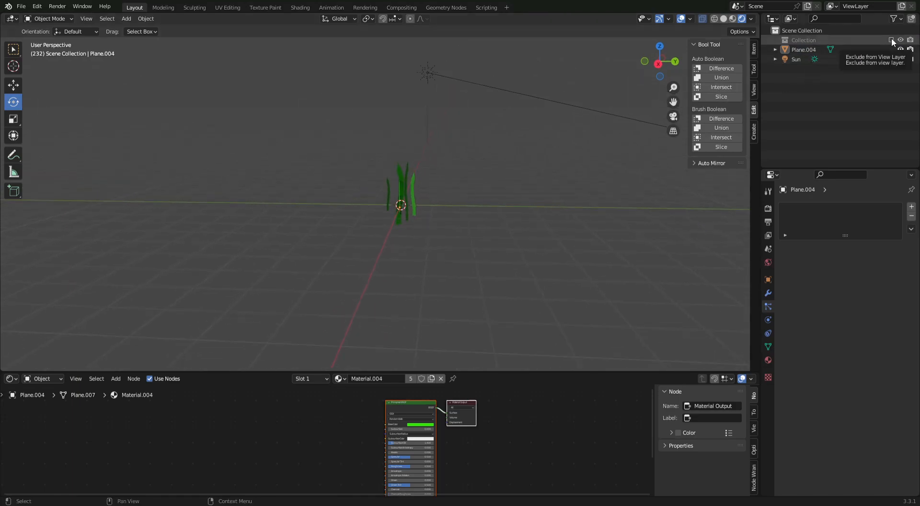
scroll(358, 276, "up", 3)
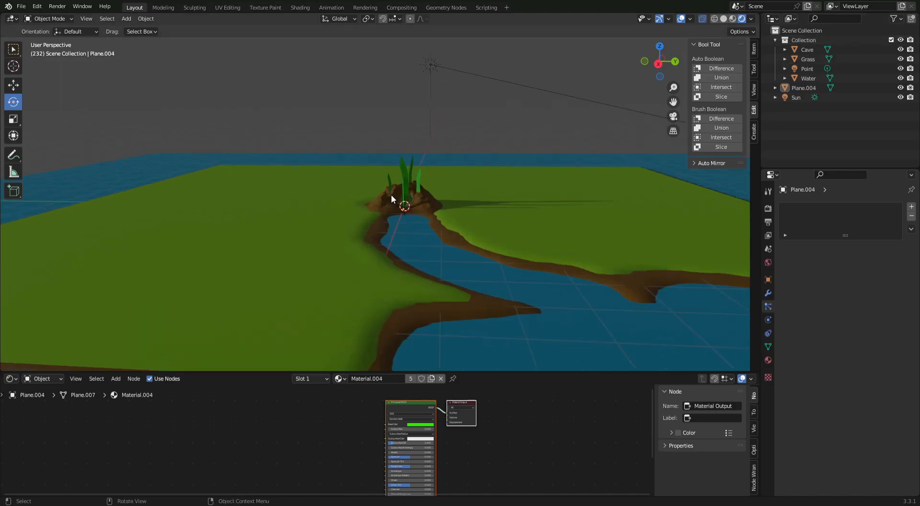
scroll(420, 176, "down", 2)
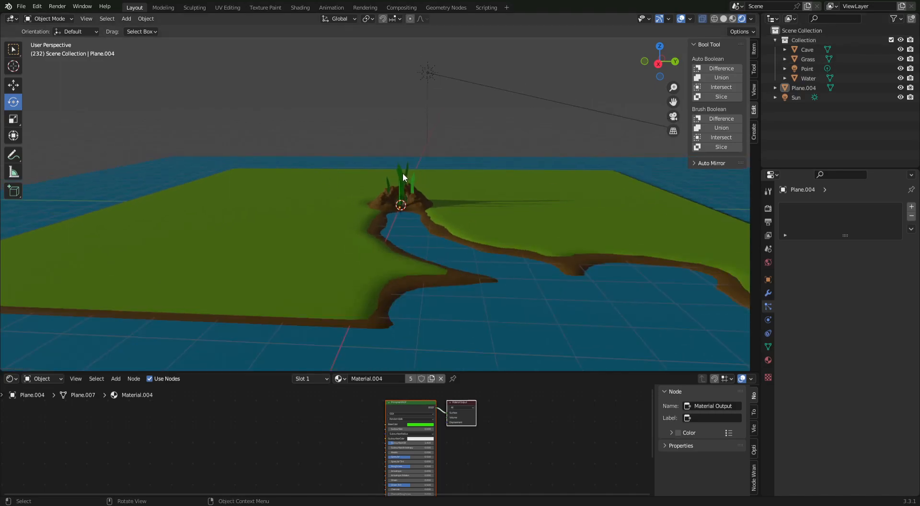
- Move the grass clump along negative Y until it stands beyond the island's edge
left_click(403, 173)
left_click(14, 85)
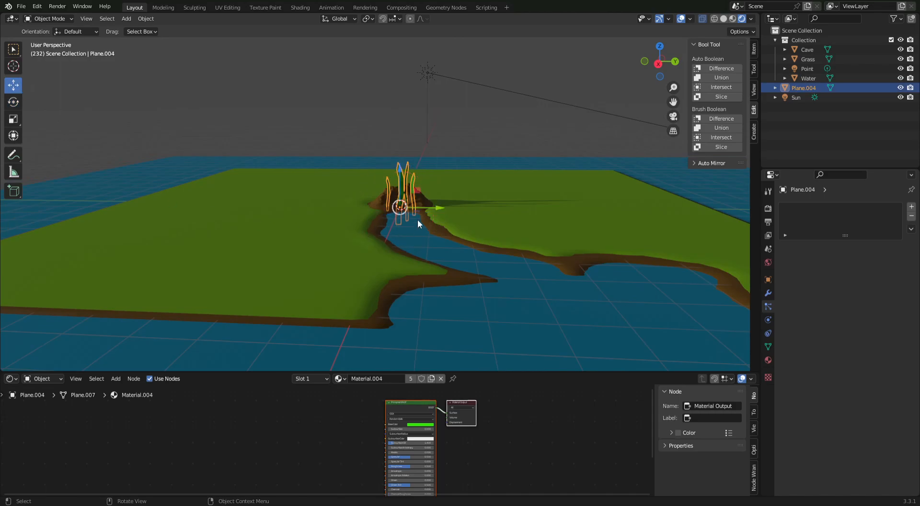
left_click_drag(433, 206, 44, 185)
scroll(322, 230, "down", 2)
left_click_drag(151, 200, 120, 199)
left_click(300, 115)
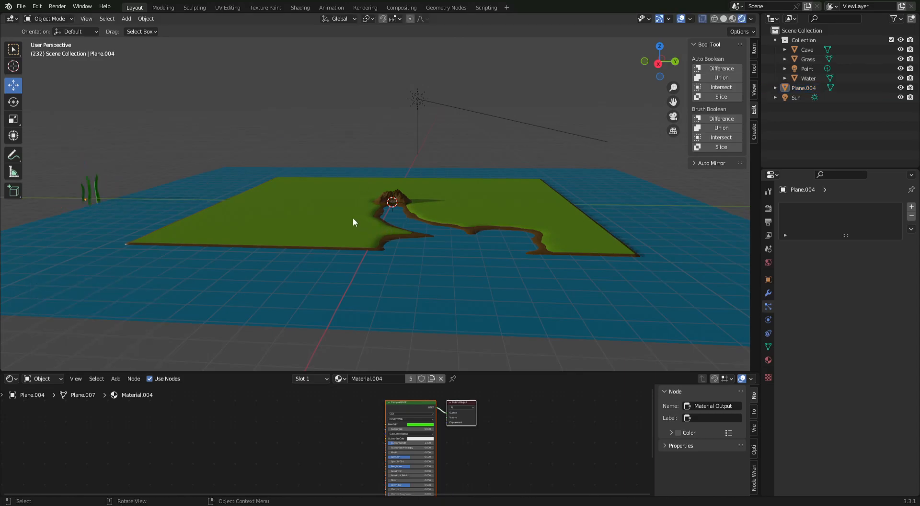
- Add a particle system to the island's Grass object and set its type to Hair
left_click(327, 203)
scroll(330, 216, "up", 2)
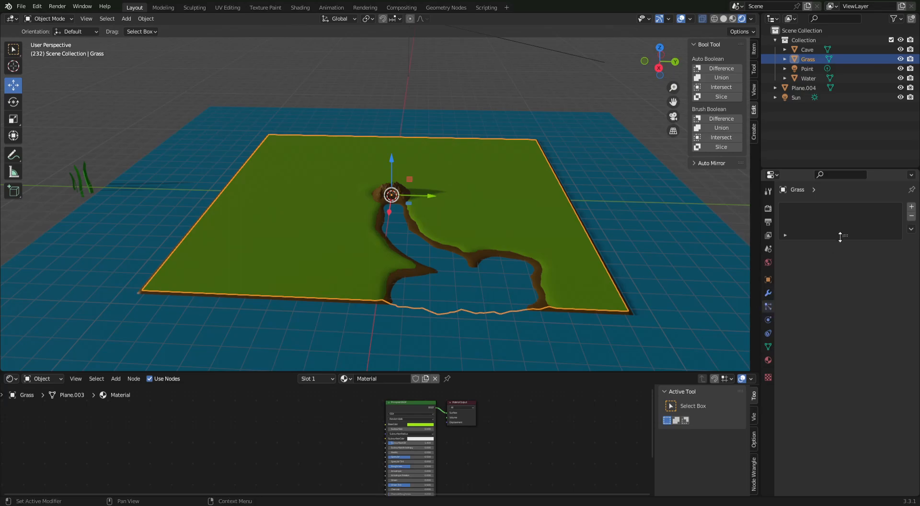
left_click(910, 209)
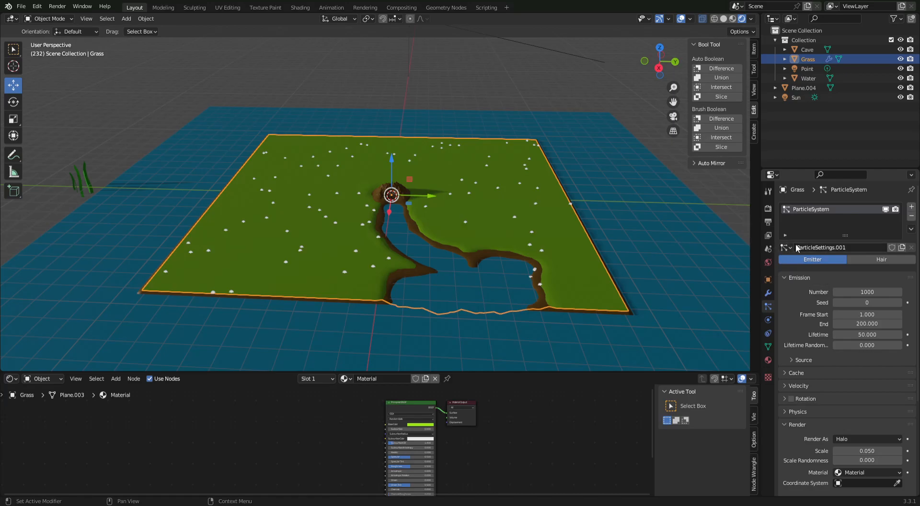
left_click(870, 261)
middle_click_drag(506, 269, 517, 248)
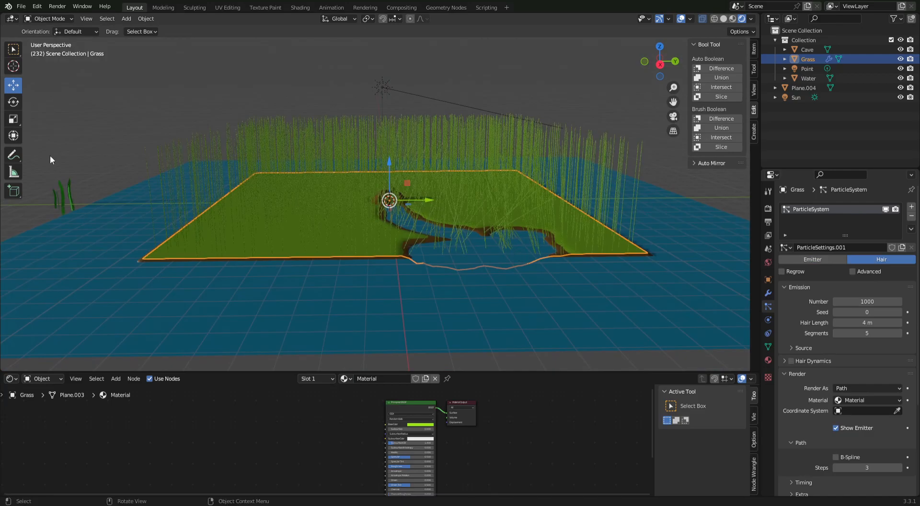
scroll(497, 204, "up", 3)
scroll(365, 153, "down", 3)
- Enable the Advanced hair settings and render the particles as Object
left_click(853, 271)
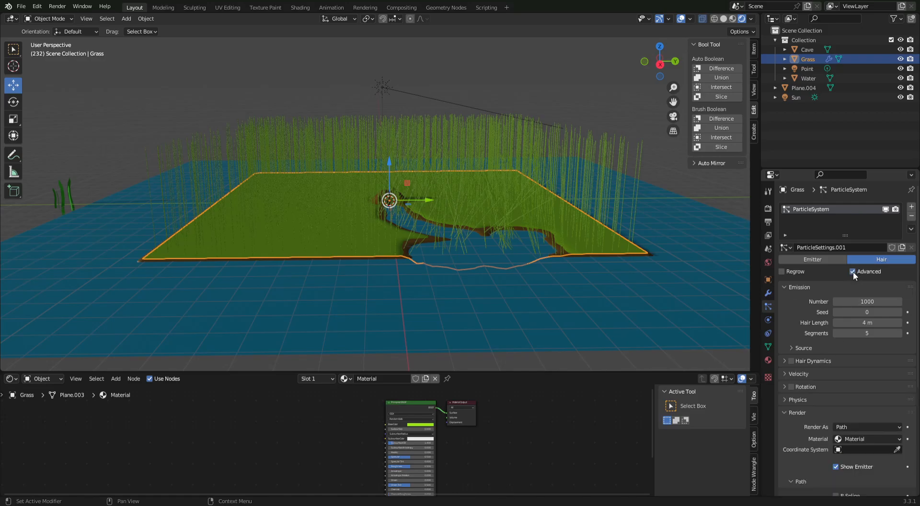
scroll(829, 331, "down", 2)
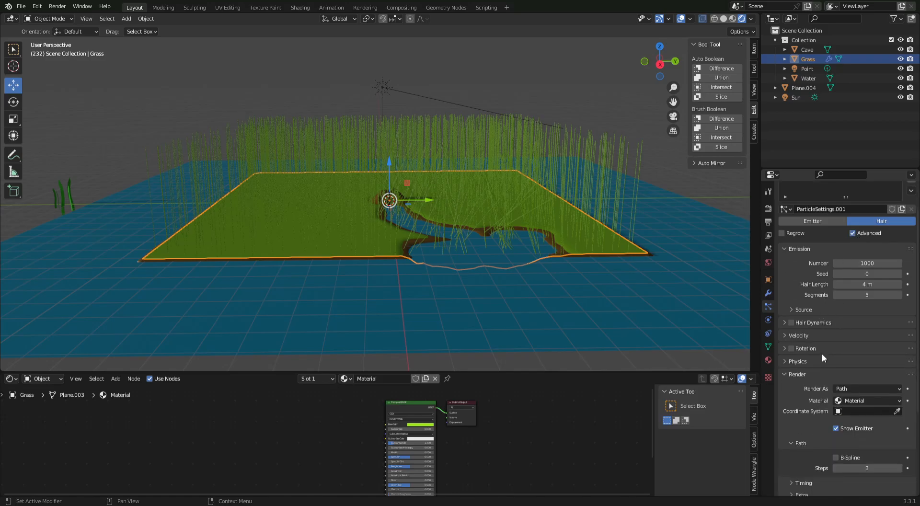
scroll(795, 371, "down", 1)
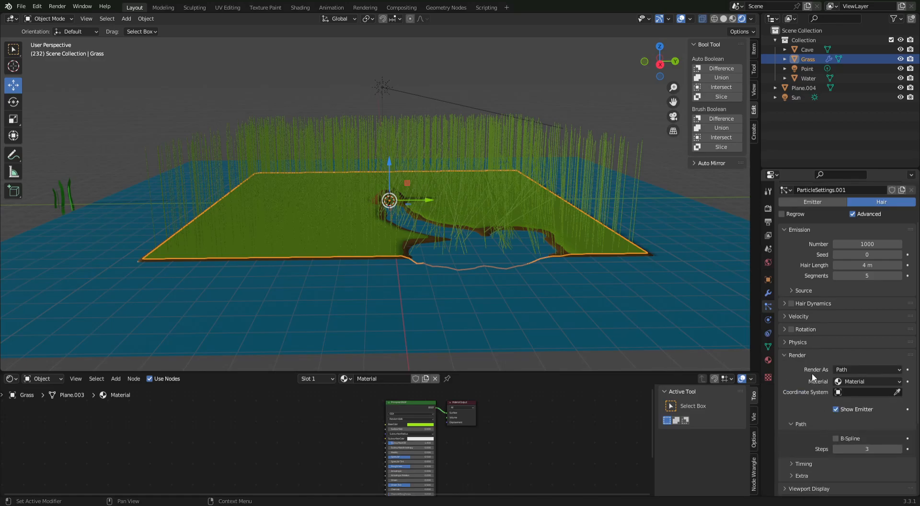
left_click(861, 367)
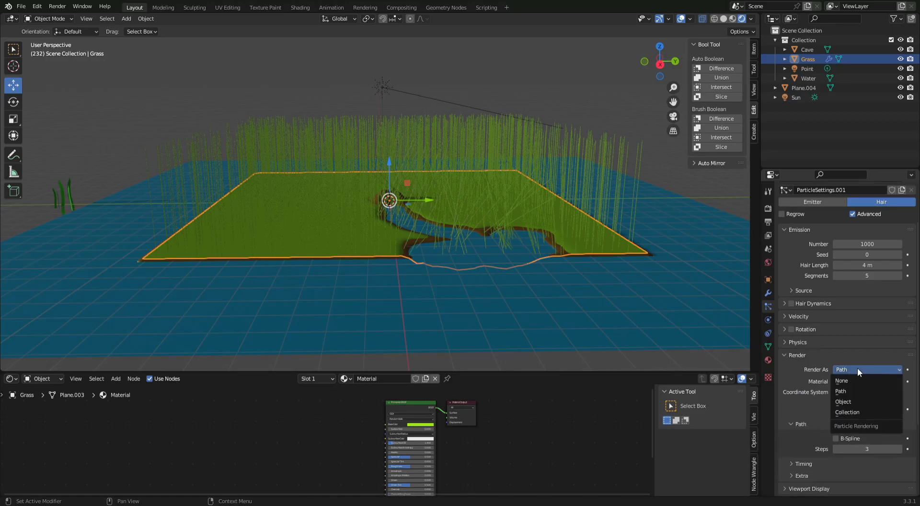
left_click(850, 403)
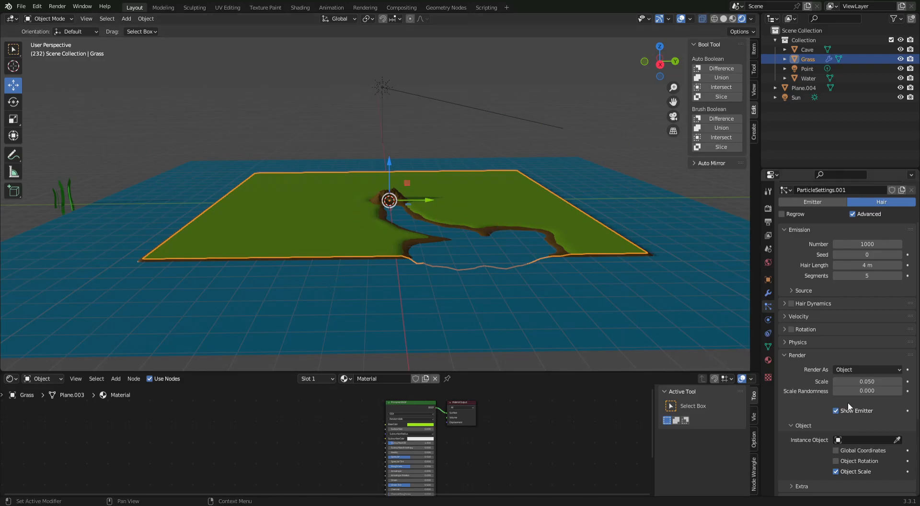
- Pick the grass clump Plane.004 as the particle system's instance object
scroll(831, 416, "down", 4)
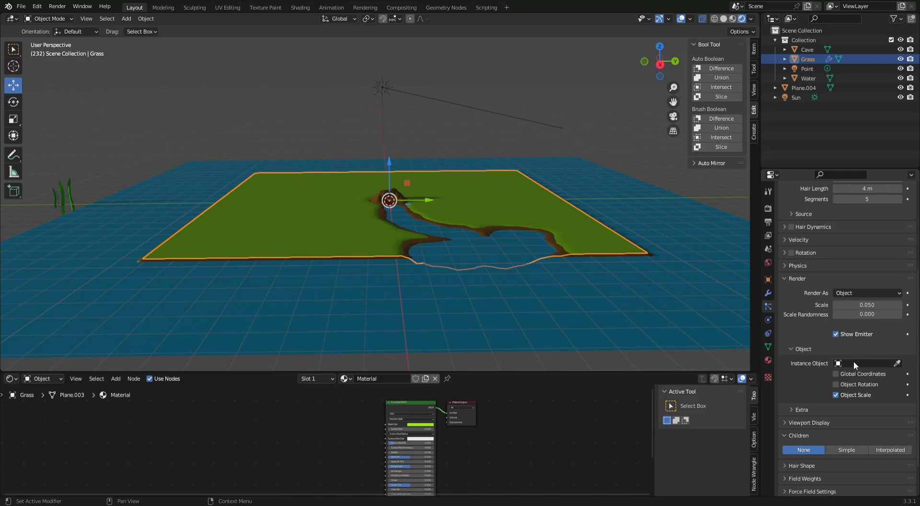
left_click(898, 363)
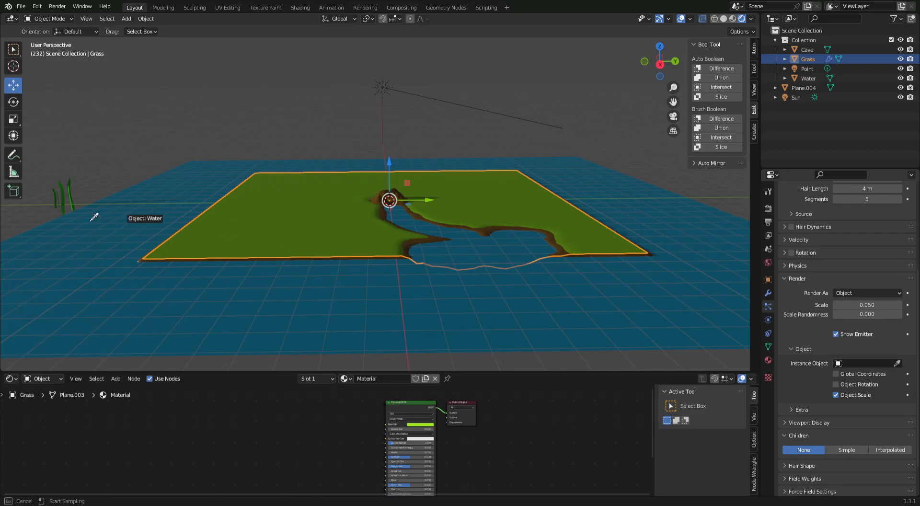
left_click(68, 184)
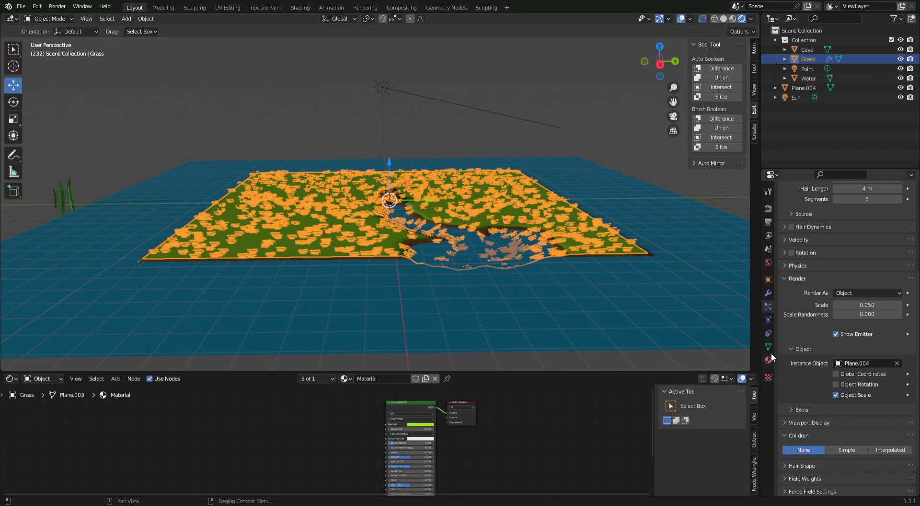
left_click(858, 364)
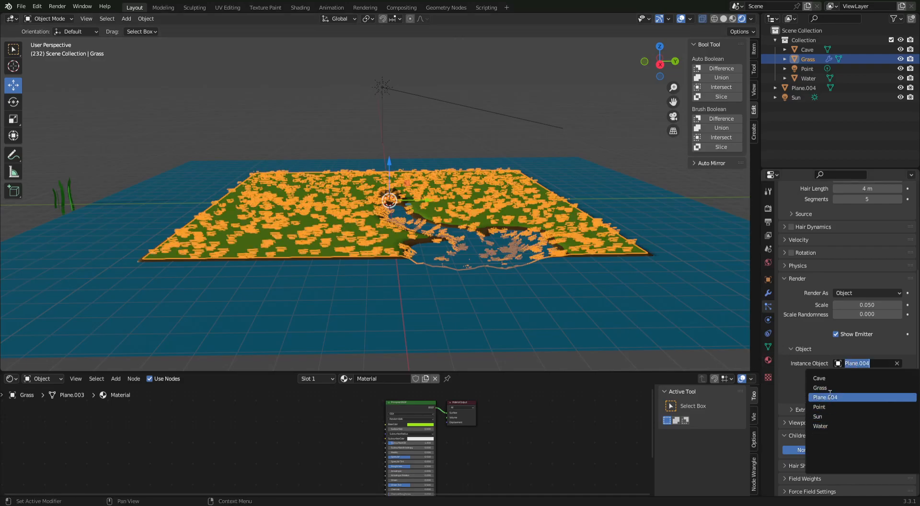
left_click(611, 129)
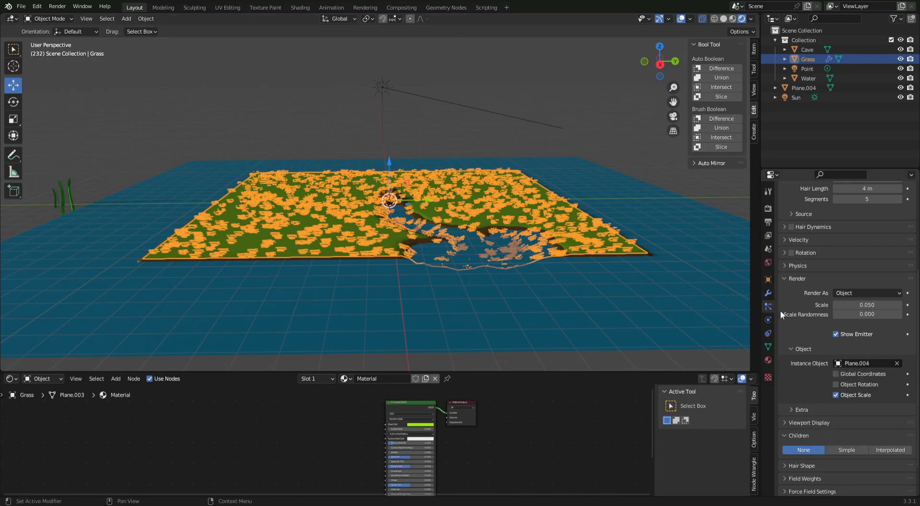
- Enable Object Rotation for the instanced grass clumps in the particle system's render settings
left_click(836, 384)
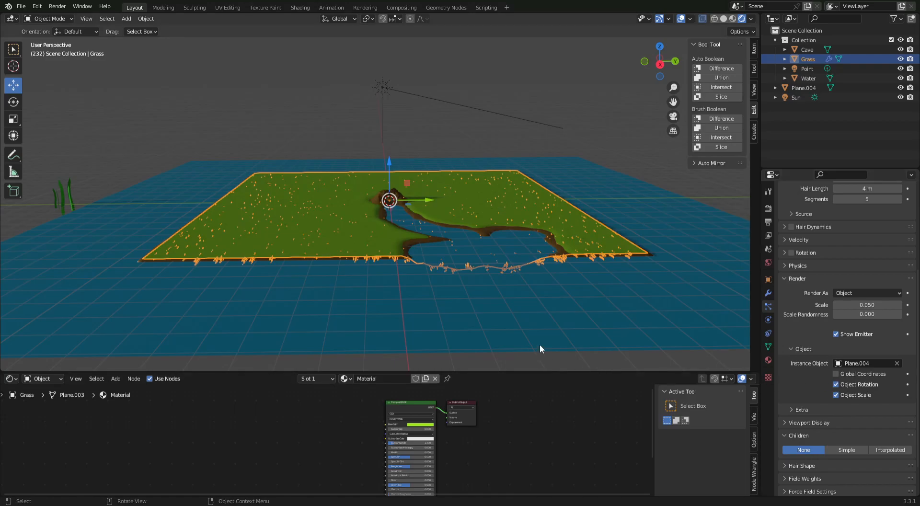
middle_click_drag(413, 271, 342, 231)
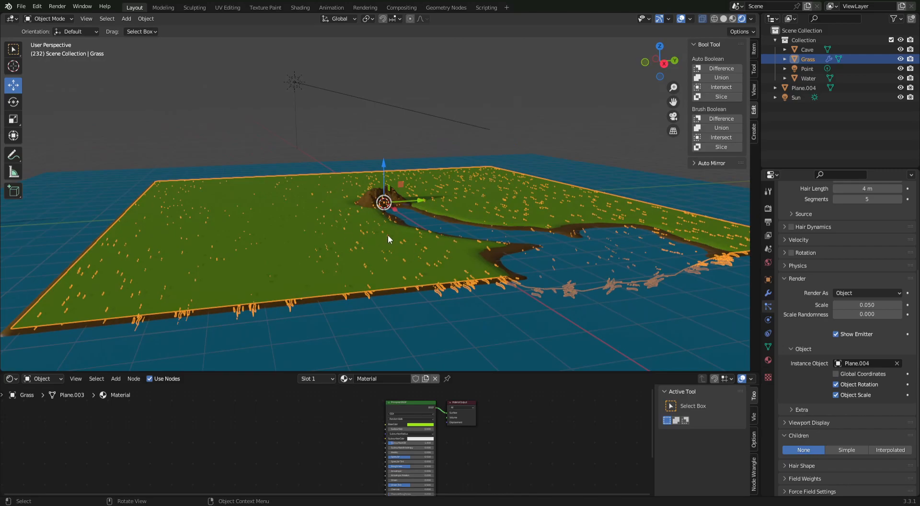
scroll(377, 211, "down", 4)
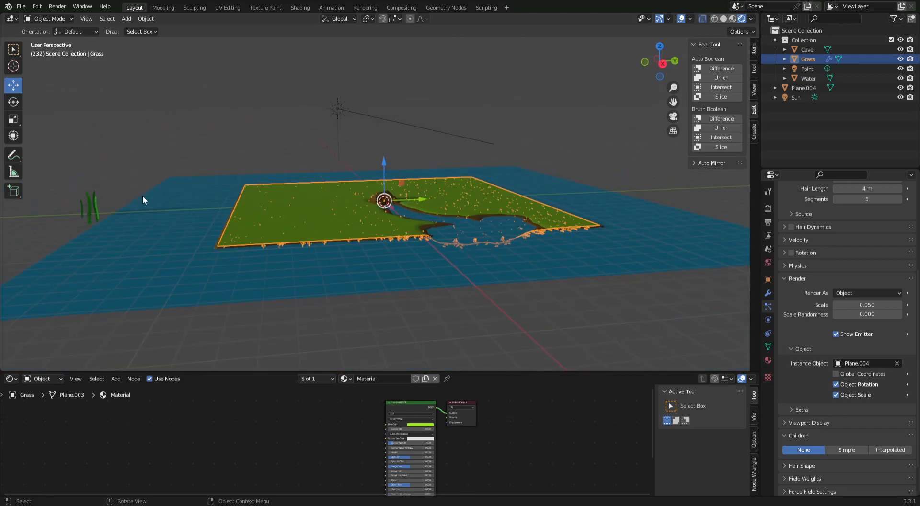
- Rotate the source grass clump Plane.004 by 90° about the global Y axis
left_click(92, 202)
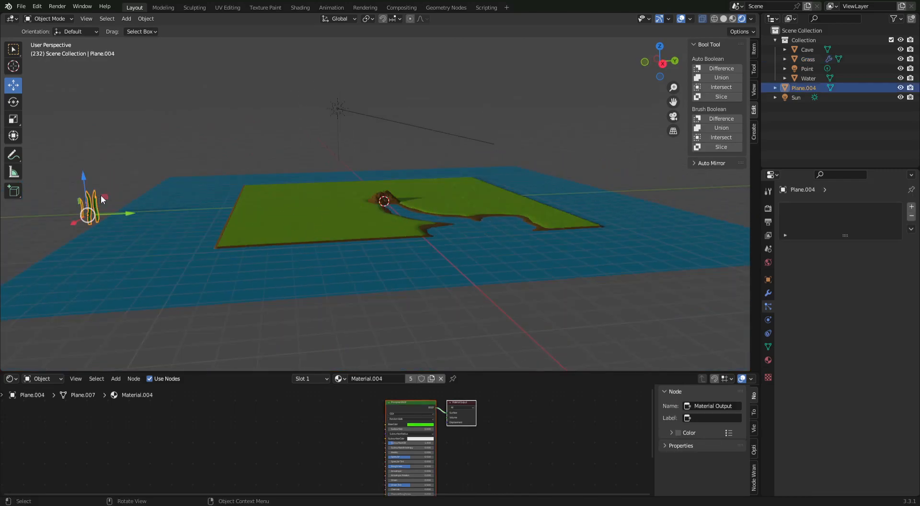
left_click(17, 104)
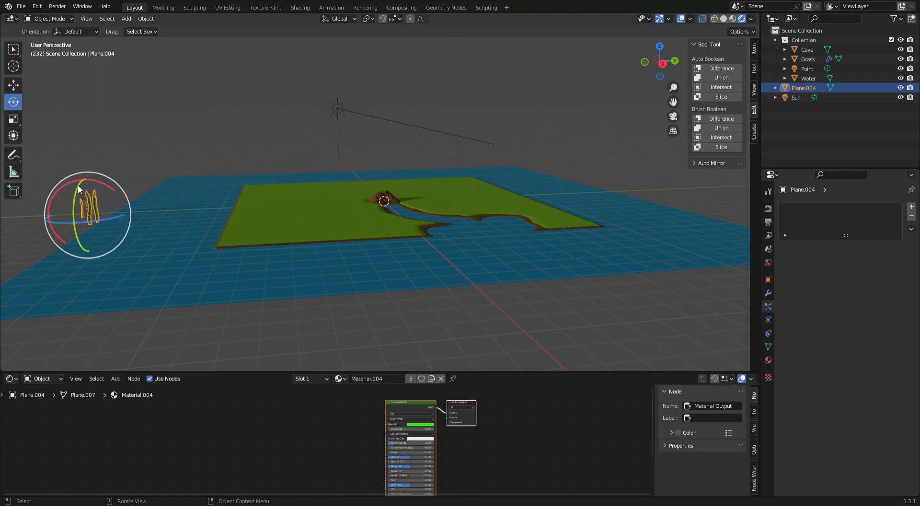
left_click_drag(81, 192, 69, 220)
left_click(114, 319)
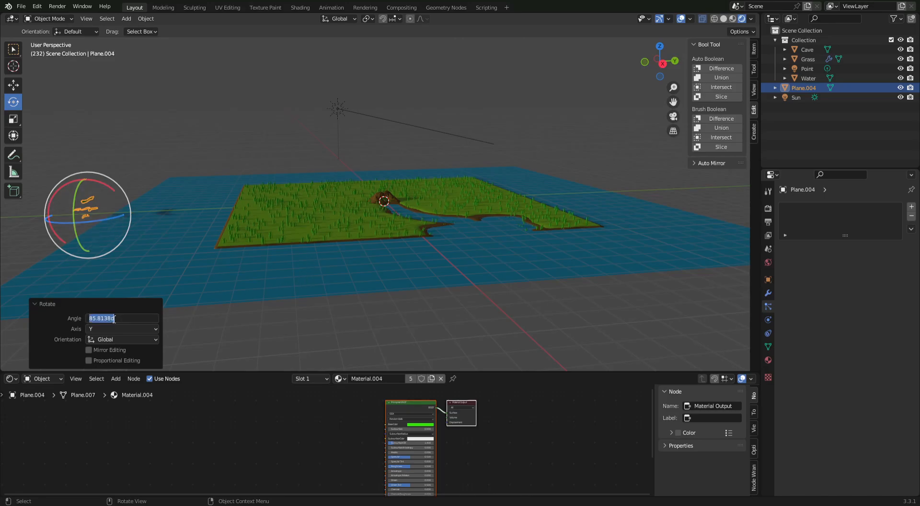
type("90")
key("Return")
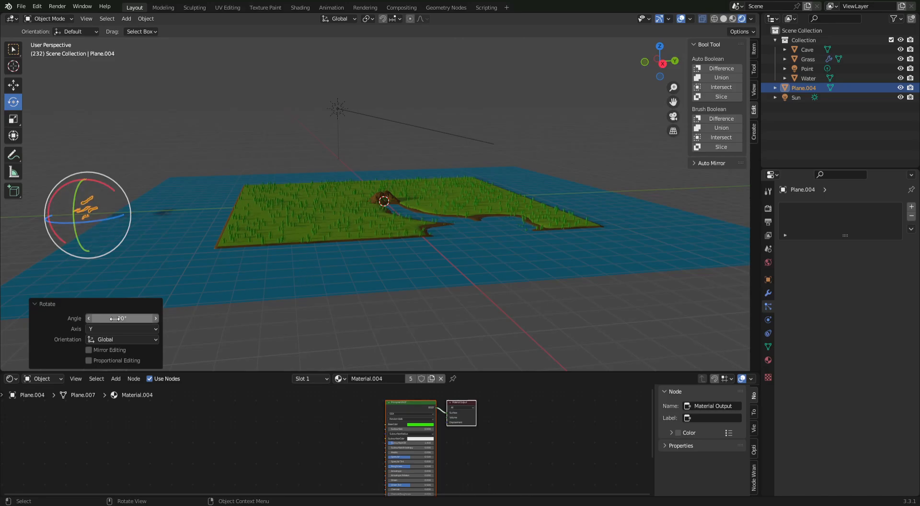
left_click(231, 102)
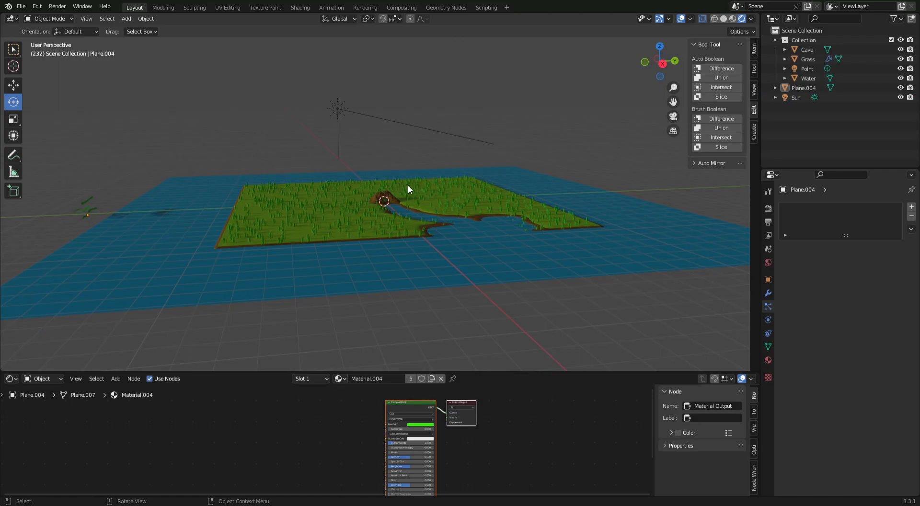
- Select the island's Grass object and switch it to Particle Edit mode
scroll(402, 220, "up", 5)
middle_click_drag(402, 220, 384, 211)
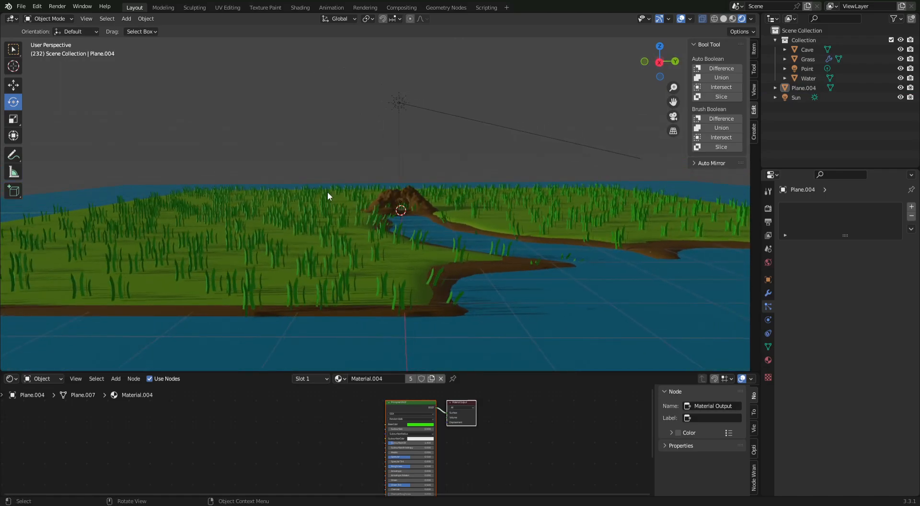
scroll(326, 192, "down", 2)
middle_click_drag(327, 194, 355, 230)
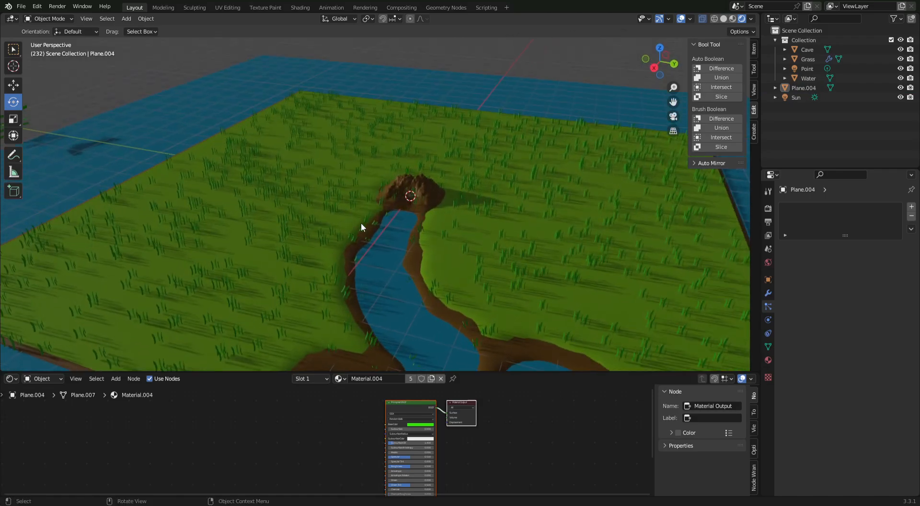
scroll(385, 194, "down", 5)
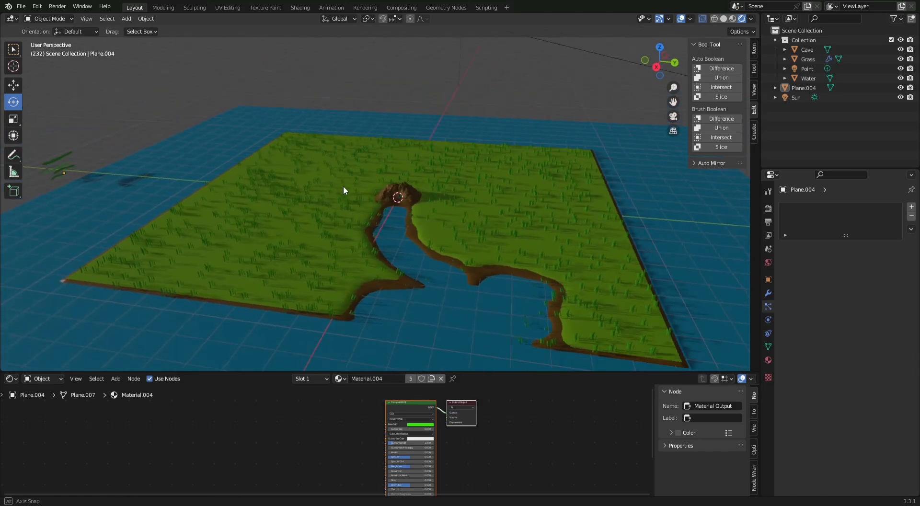
left_click(295, 253)
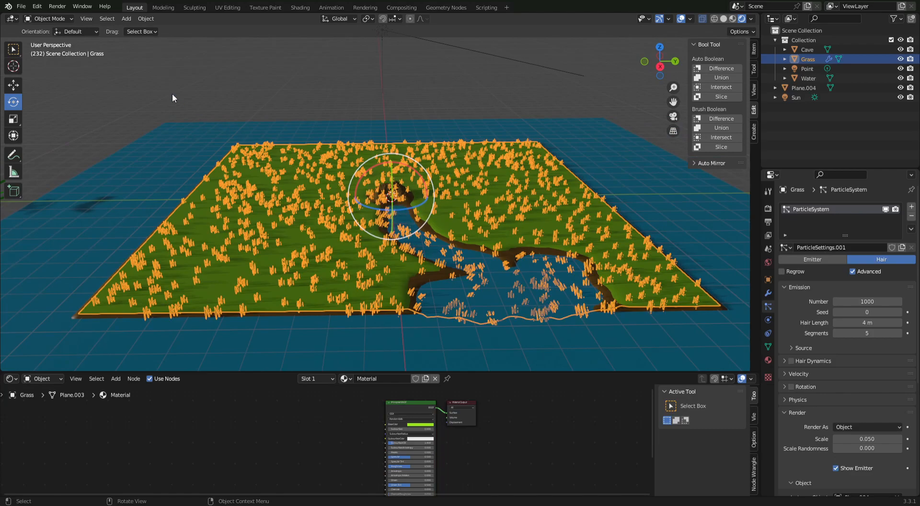
left_click(61, 18)
left_click(51, 91)
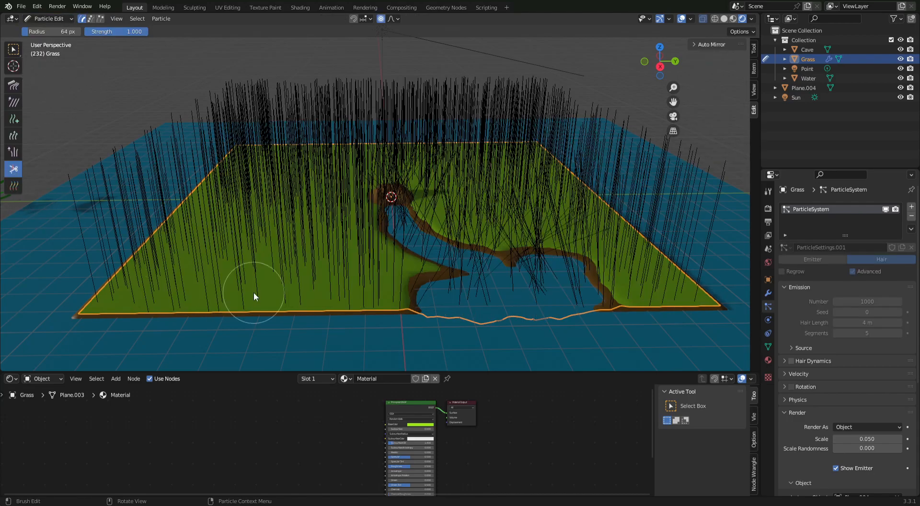
- Cut away the hair particles over the river, the bay and the cave with the Cut brush, and return to Object Mode
middle_click_drag(460, 323, 382, 313)
mouse_move(398, 317)
left_mouse_down()
mouse_move(395, 308)
mouse_move(487, 334)
mouse_move(491, 306)
mouse_move(421, 295)
mouse_move(396, 258)
mouse_move(395, 199)
left_mouse_up()
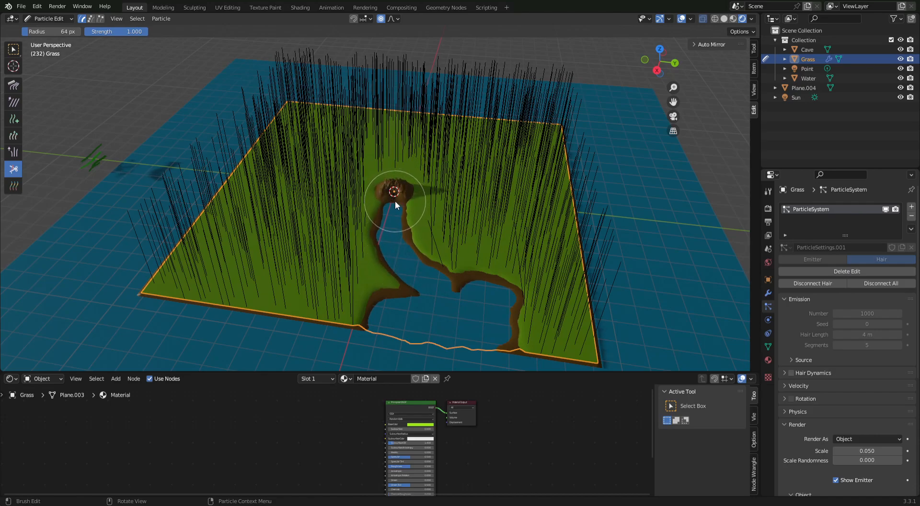
middle_click_drag(458, 334, 480, 288)
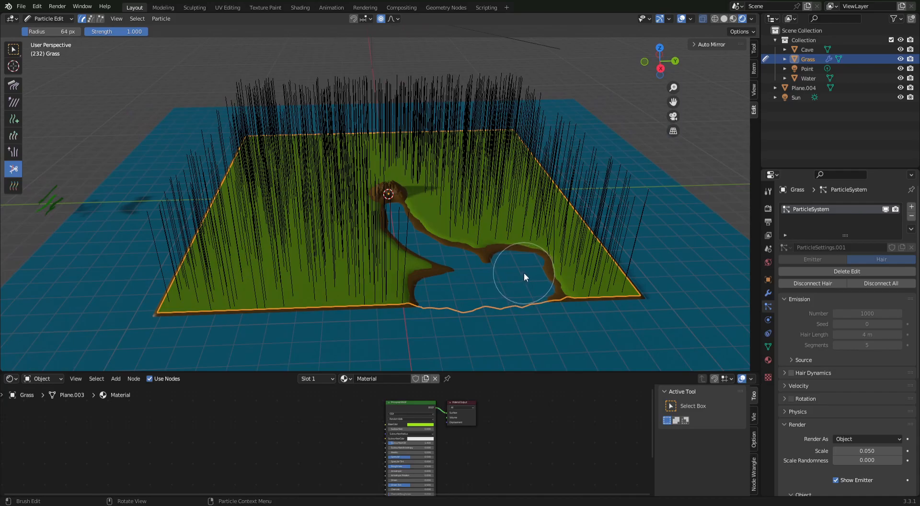
middle_click_drag(510, 270, 419, 342)
middle_click_drag(418, 265, 453, 223)
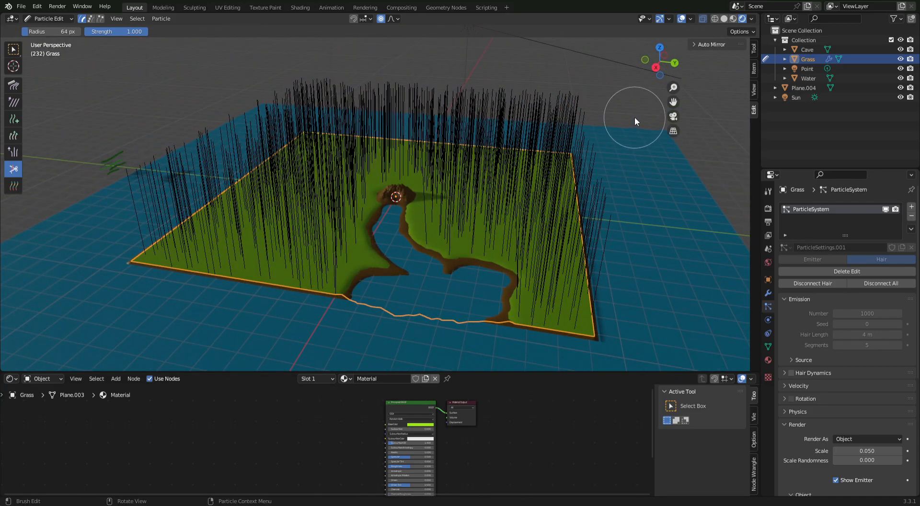
left_click(51, 19)
left_click(52, 28)
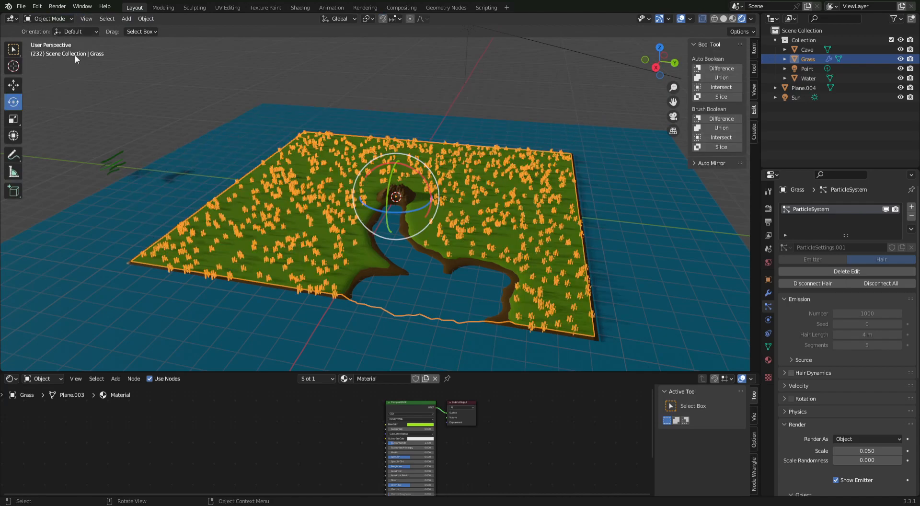
- Deselect the island and examine the scattered grass around the cave and along the riverbanks
left_click(400, 79)
scroll(442, 253, "up", 5)
middle_click_drag(441, 253, 421, 227)
middle_click_drag(533, 220, 543, 219)
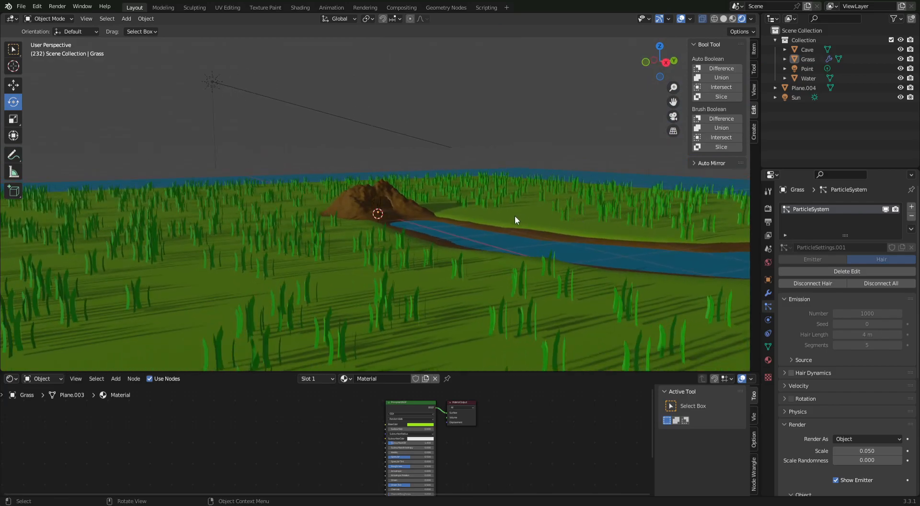
middle_click_drag(375, 205, 433, 208)
scroll(427, 195, "down", 4)
middle_click_drag(437, 238, 382, 247)
scroll(436, 244, "up", 5)
scroll(419, 240, "down", 8)
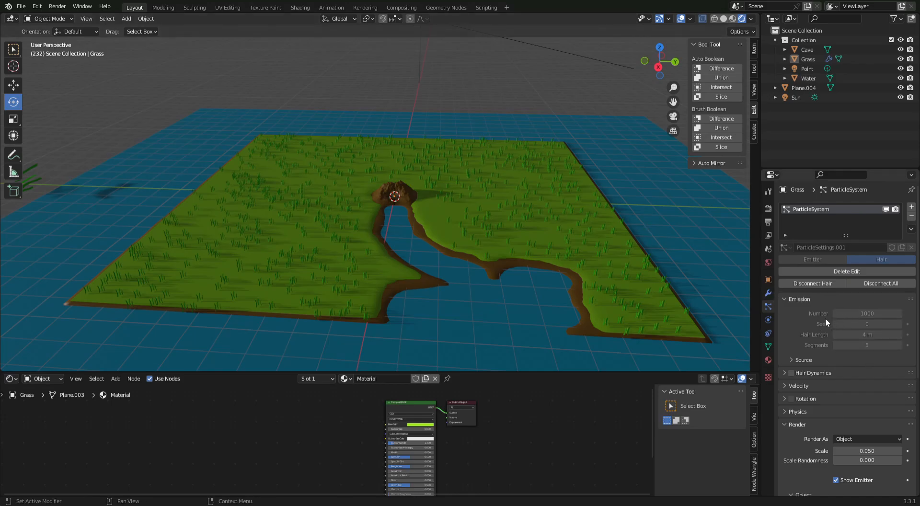
- Set the particle system's Children type to Simple to thicken the grass
scroll(825, 318, "down", 2)
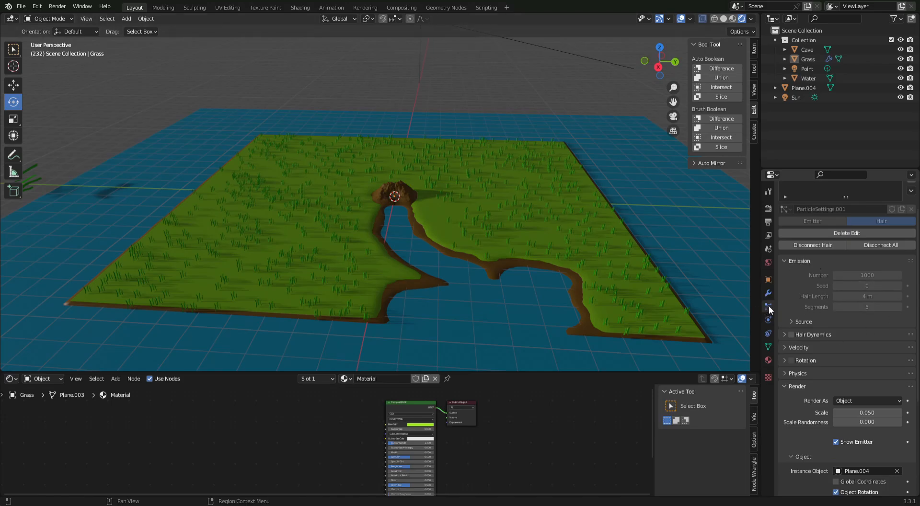
scroll(824, 299, "down", 1)
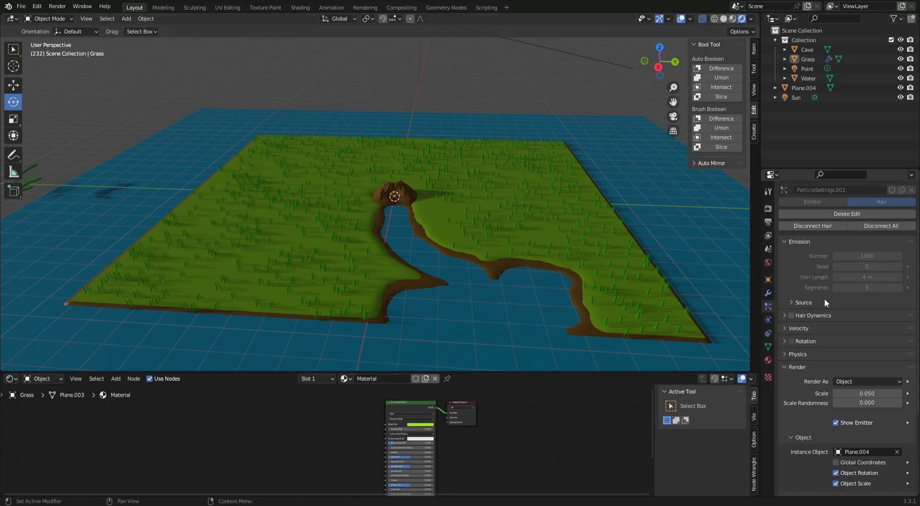
scroll(826, 299, "down", 5)
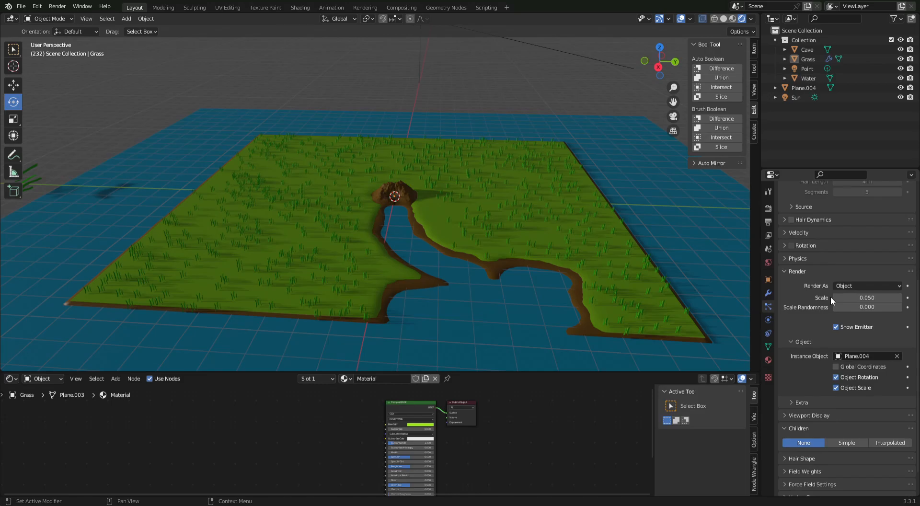
scroll(829, 299, "down", 2)
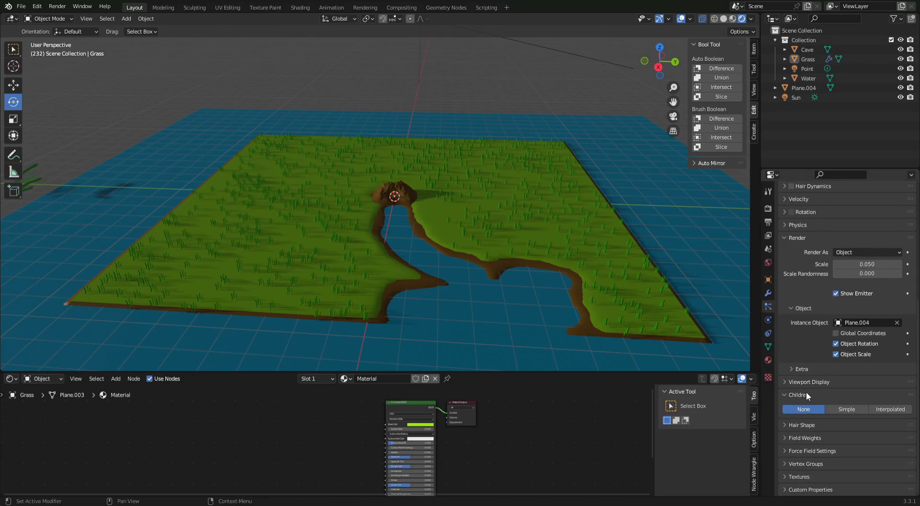
left_click(850, 410)
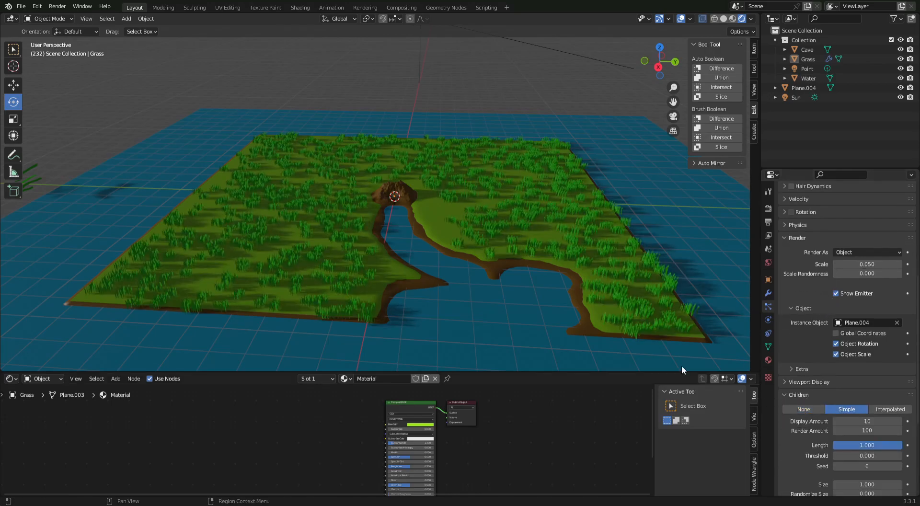
middle_click_drag(454, 269, 465, 241)
scroll(467, 246, "up", 2)
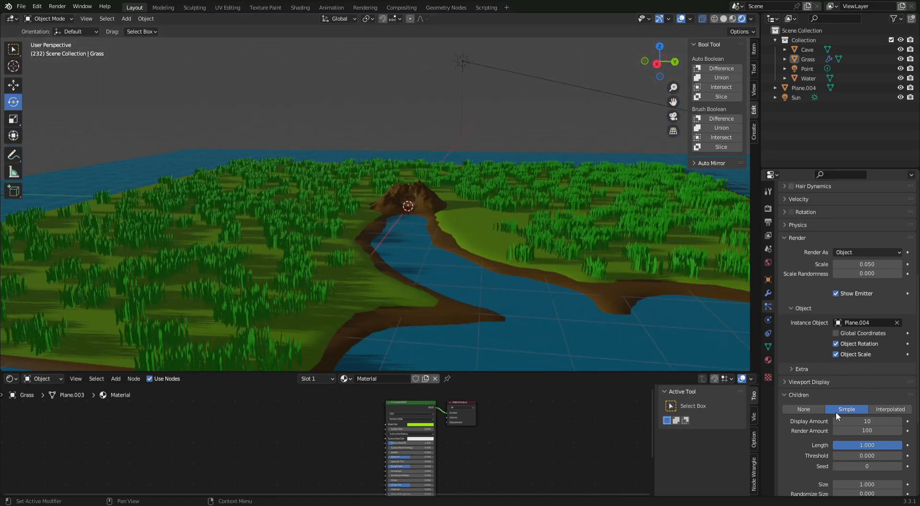
- Set the children's Render Amount to 10 and their Randomize Size to 0.850
scroll(837, 413, "down", 4)
left_click(867, 355)
type("10")
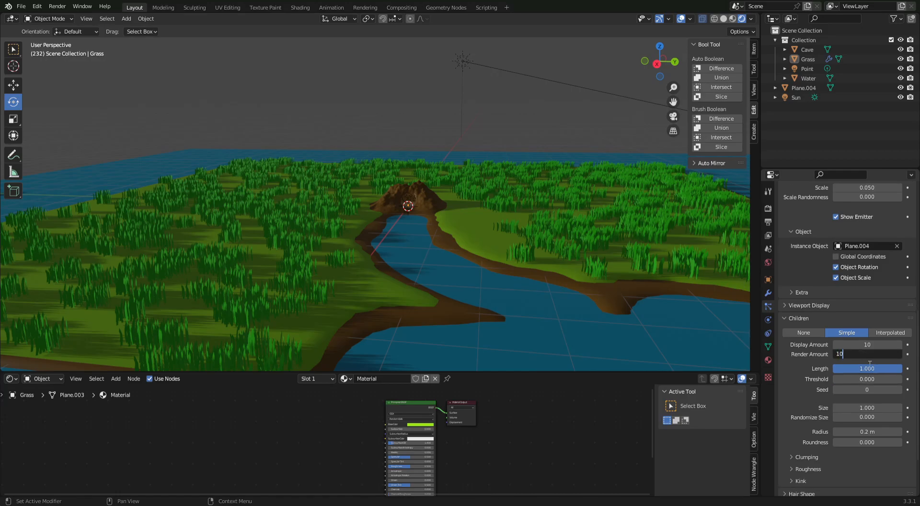
key("Return")
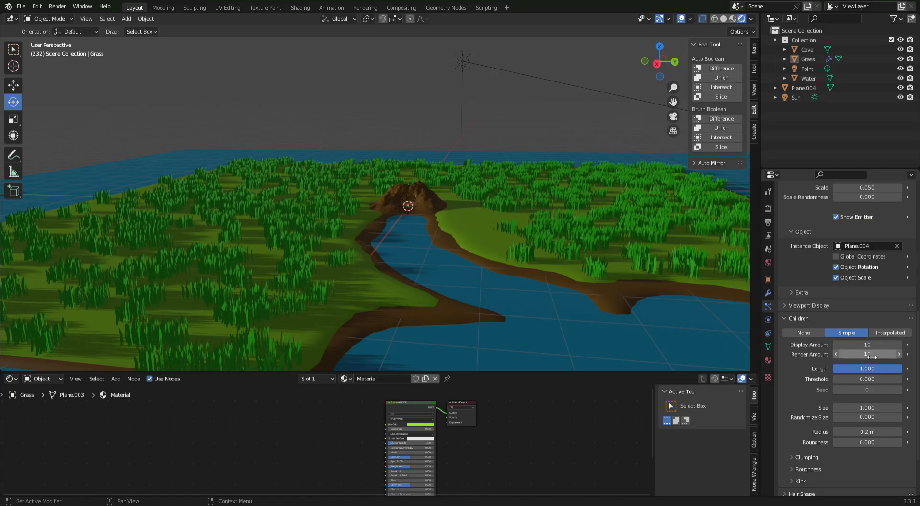
scroll(805, 389, "down", 1)
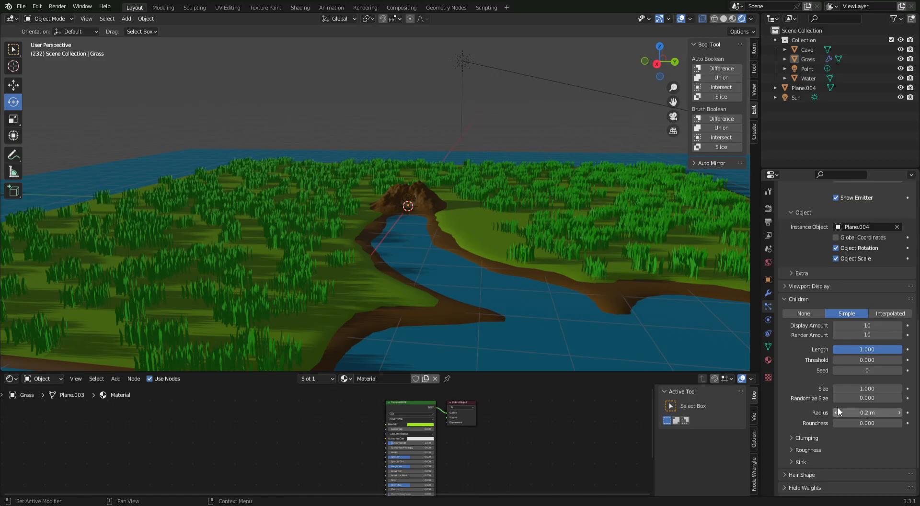
left_click_drag(855, 397, 894, 396)
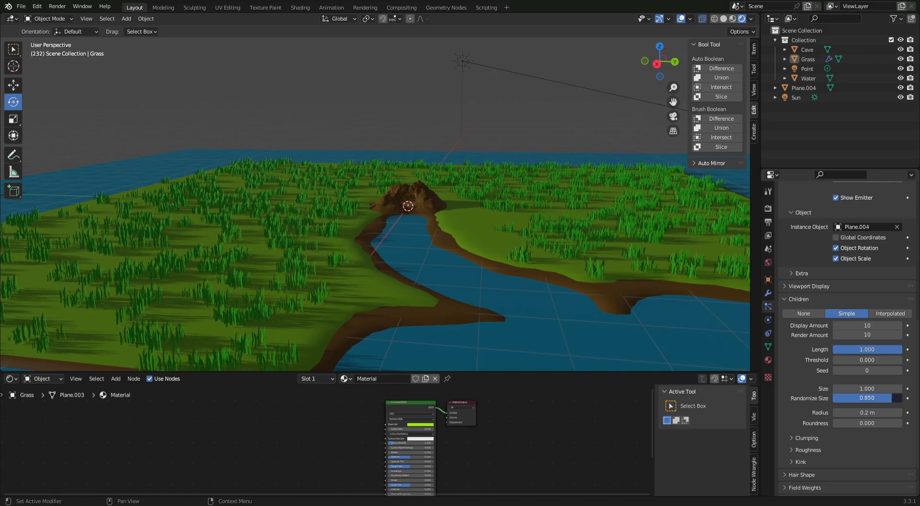
- Try a much higher Display Amount for the children, and set it back to 10
left_click_drag(855, 328, 874, 328)
middle_click_drag(499, 196, 530, 194)
double_click(867, 325)
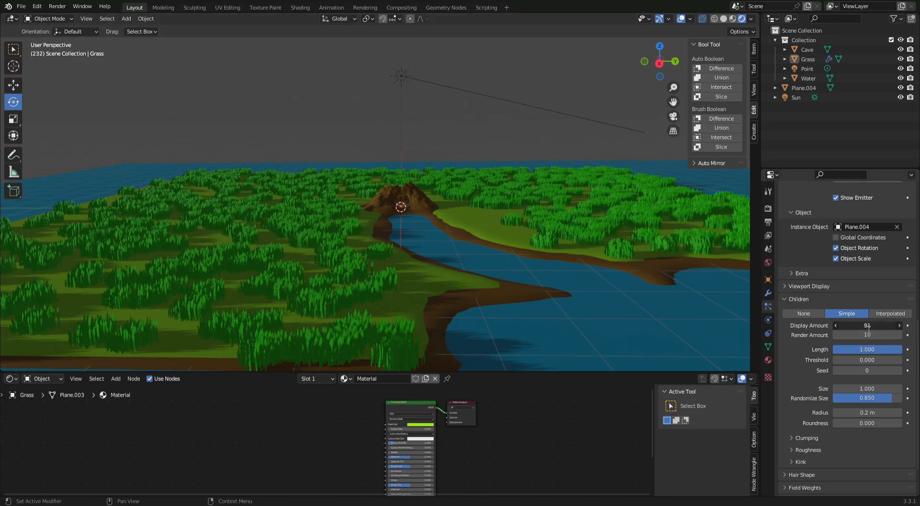
key("BackSpace")
key("BackSpace")
type("10")
key("Return")
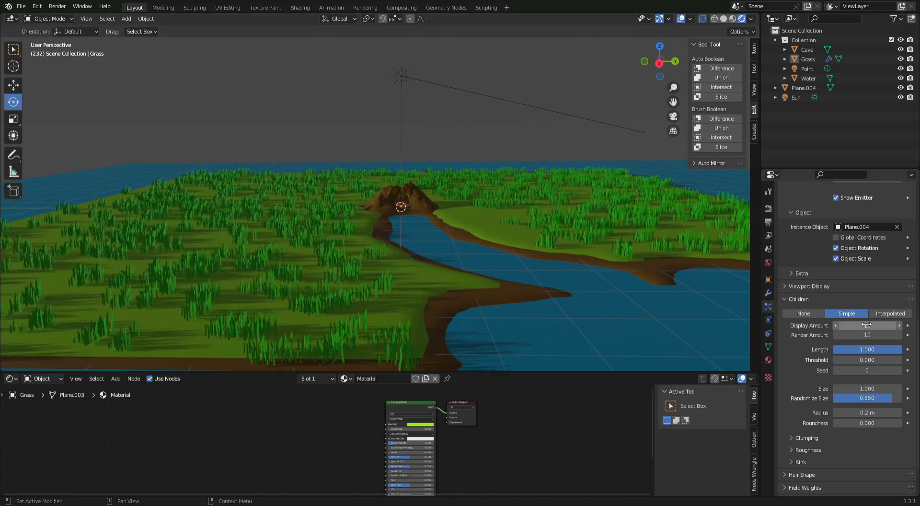
- Set both the Display Amount and the Render Amount of the grass children to 20
left_click(867, 325)
type("20")
key("Return")
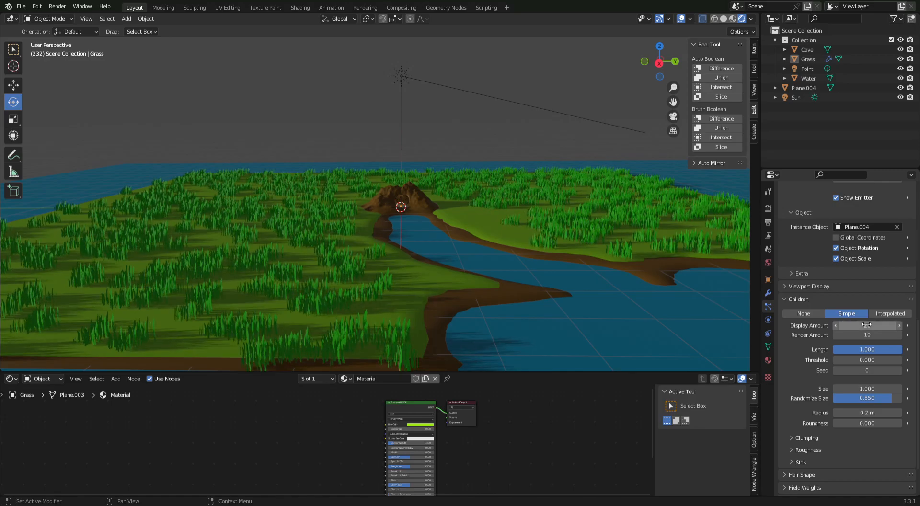
mouse_move(434, 258)
middle_mouse_down()
mouse_move(416, 270)
mouse_move(427, 266)
middle_mouse_up()
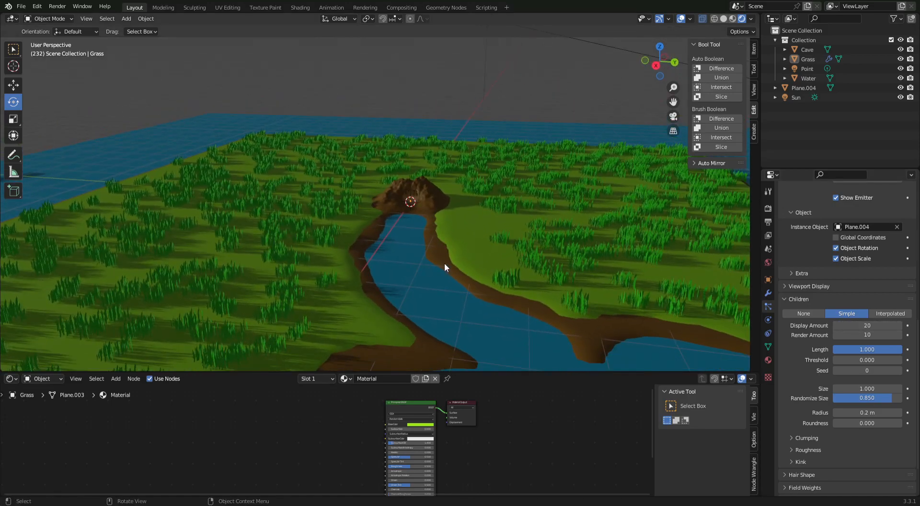
left_click(848, 337)
type("2")
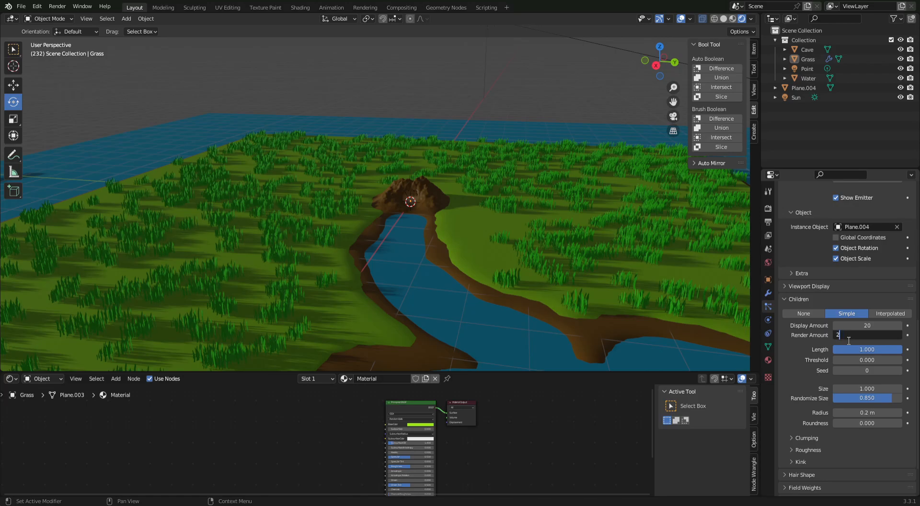
type("0")
key("Return")
scroll(465, 257, "up", 3)
middle_click_drag(481, 273, 452, 262)
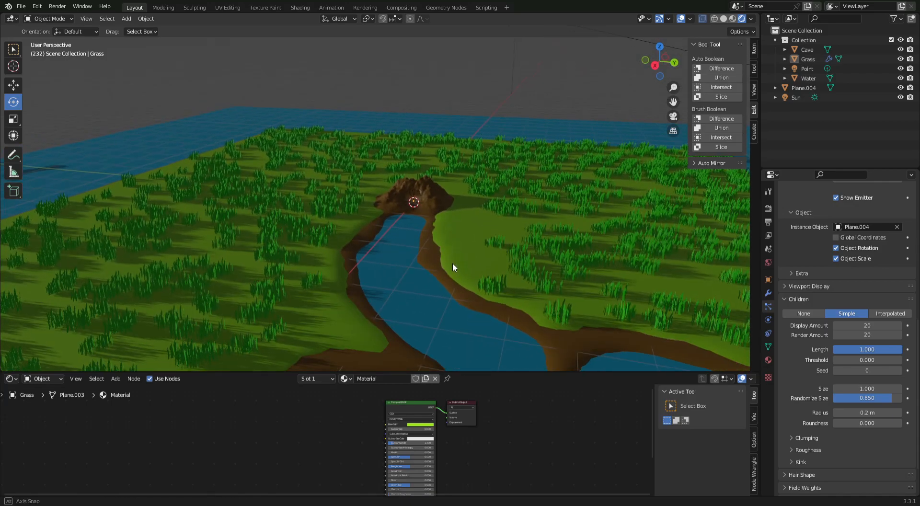
- Set the Radius of the grass children to 0.34 m to spread the clumps
scroll(815, 377, "down", 2)
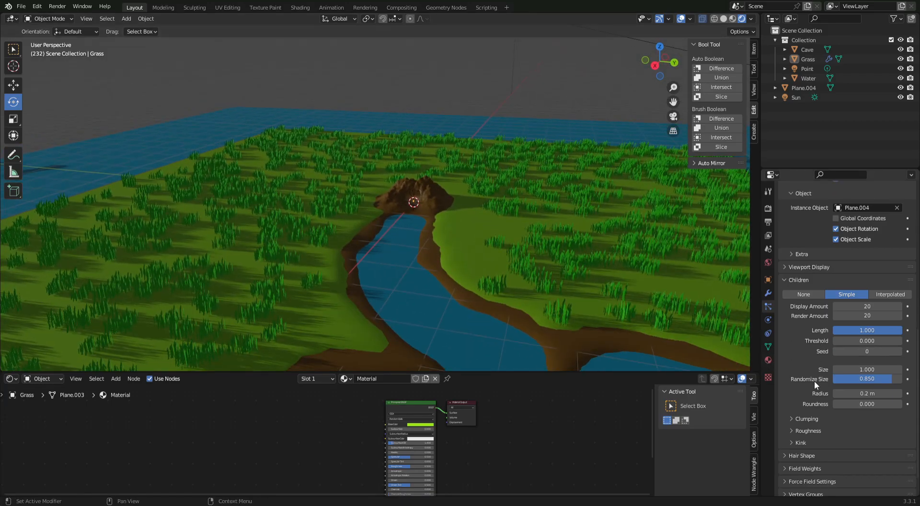
scroll(814, 376, "down", 2)
left_click_drag(863, 374, 863, 374)
scroll(420, 281, "down", 5)
- Examine the spread of the grass across the island and around the bay, river and cave from several angles
middle_click_drag(425, 283, 634, 323)
middle_click_drag(224, 265, 205, 297)
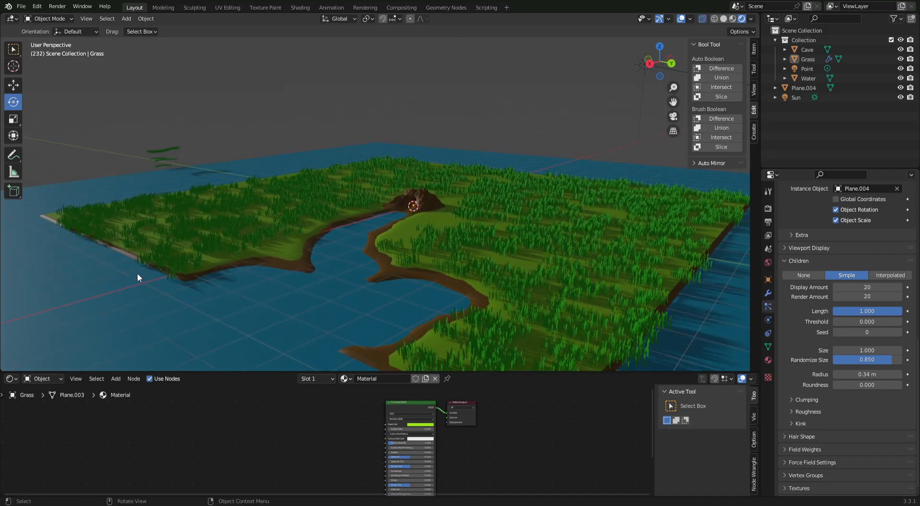
middle_click_drag(300, 245, 404, 251)
scroll(436, 267, "up", 5)
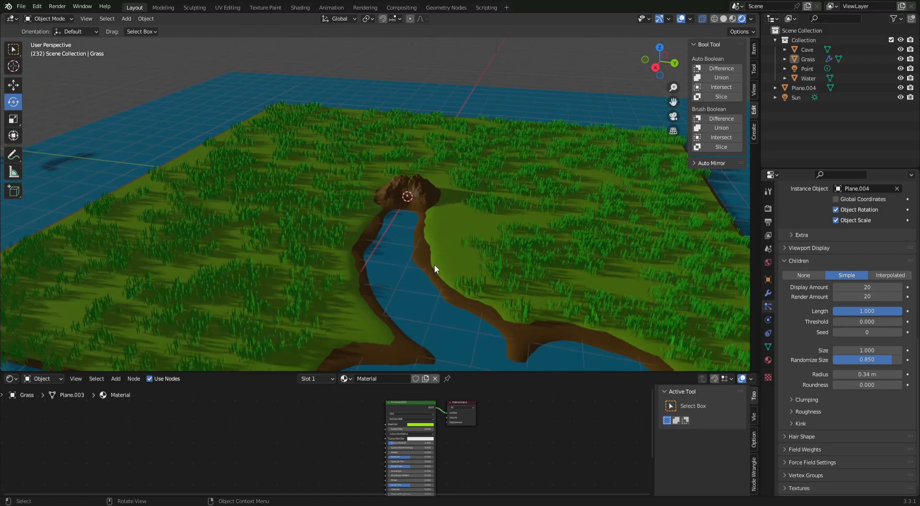
scroll(435, 264, "down", 2)
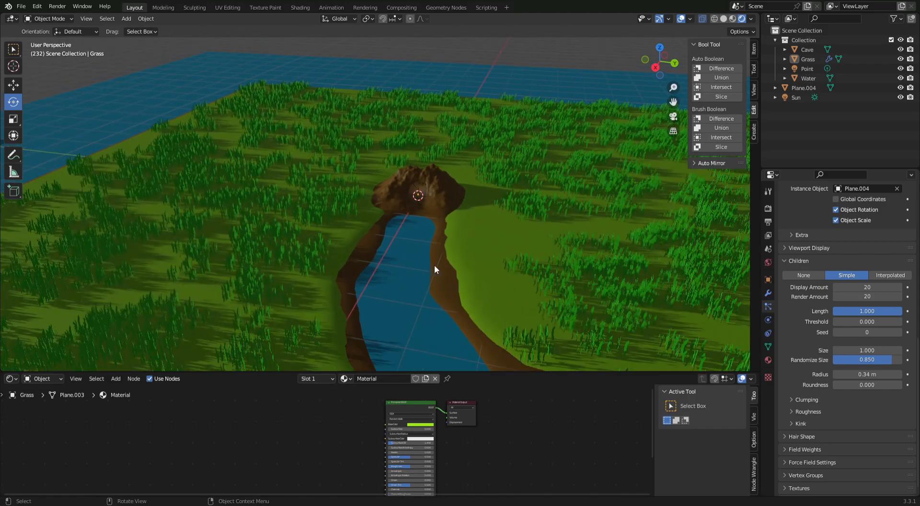
scroll(430, 281, "down", 2)
middle_click_drag(418, 283, 418, 262)
scroll(815, 330, "down", 1)
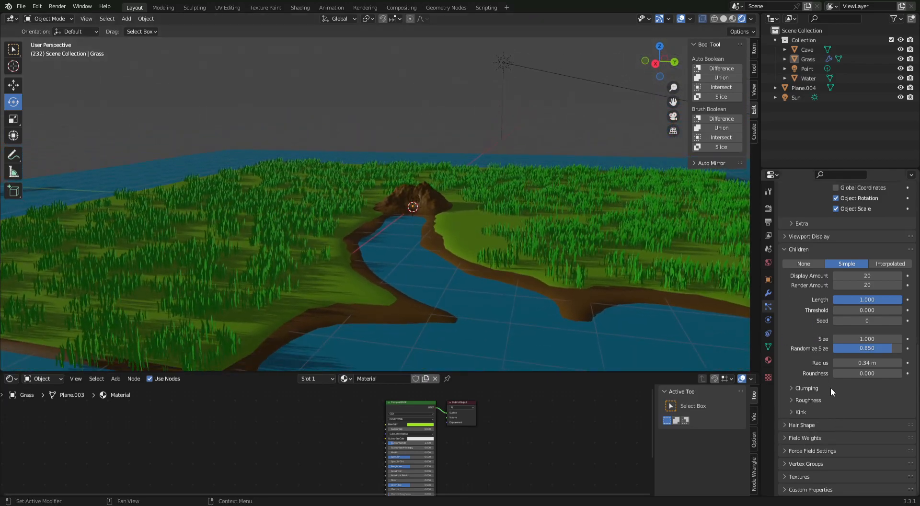
- Try adjusting the render Scale of the grass particles, keeping it at 0.050
scroll(831, 389, "up", 1)
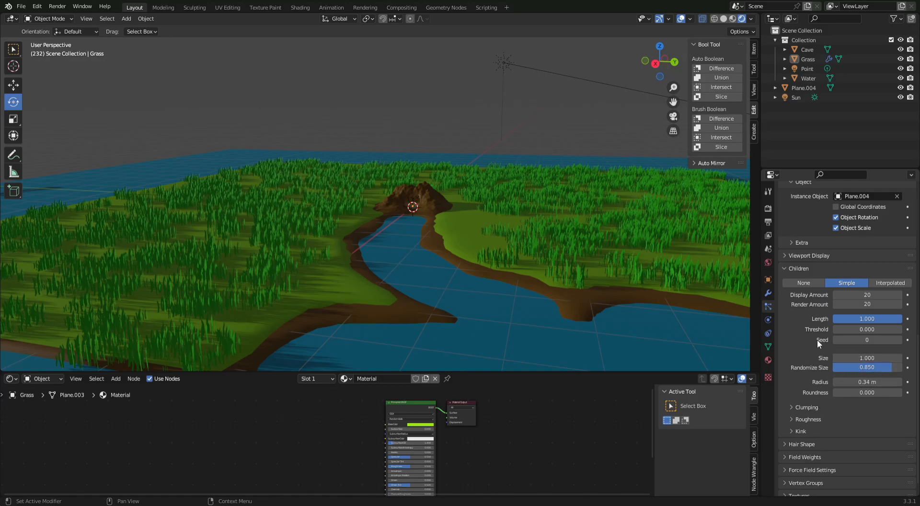
scroll(819, 357, "up", 1)
scroll(808, 342, "up", 3)
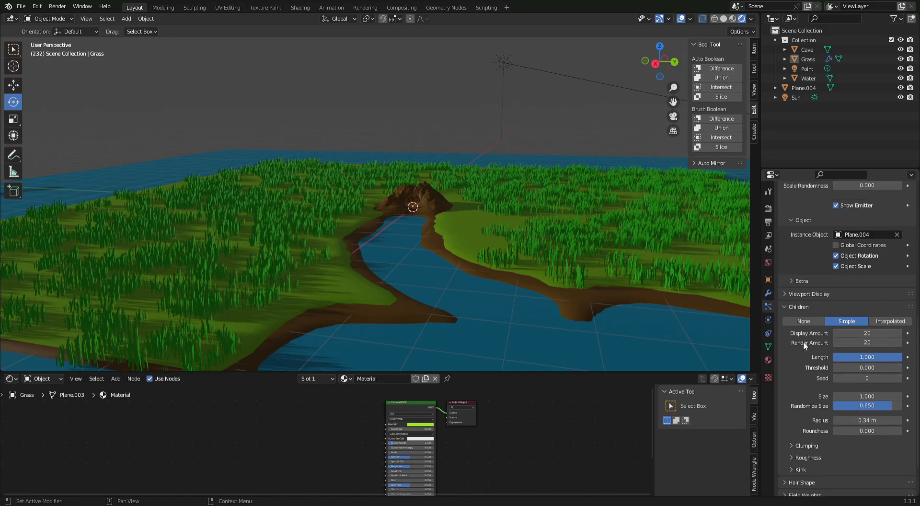
scroll(821, 328, "up", 2)
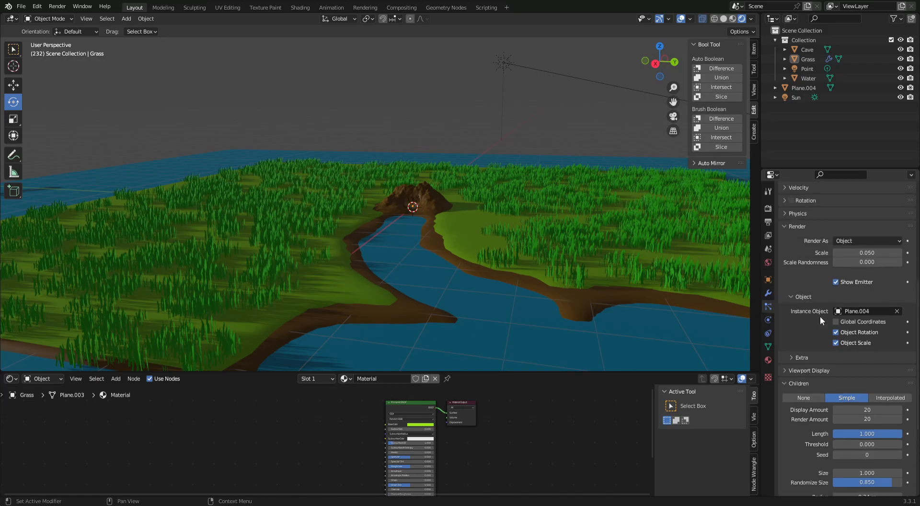
mouse_move(856, 253)
left_mouse_down()
mouse_move(874, 253)
mouse_move(858, 253)
left_mouse_up()
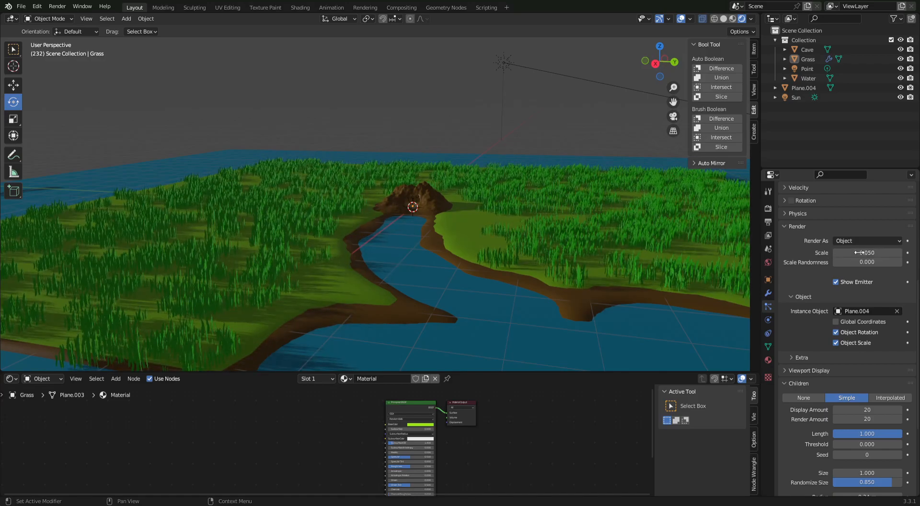
- Select the water plane and inspect the grass along the riverbanks and around the cave, both close up and from farther away
left_click(525, 331)
left_click(456, 86)
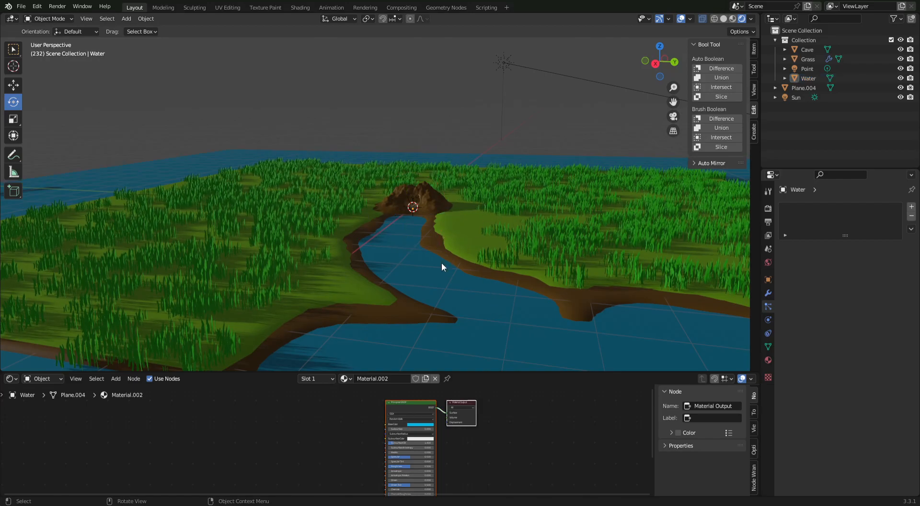
middle_click_drag(441, 264, 473, 312)
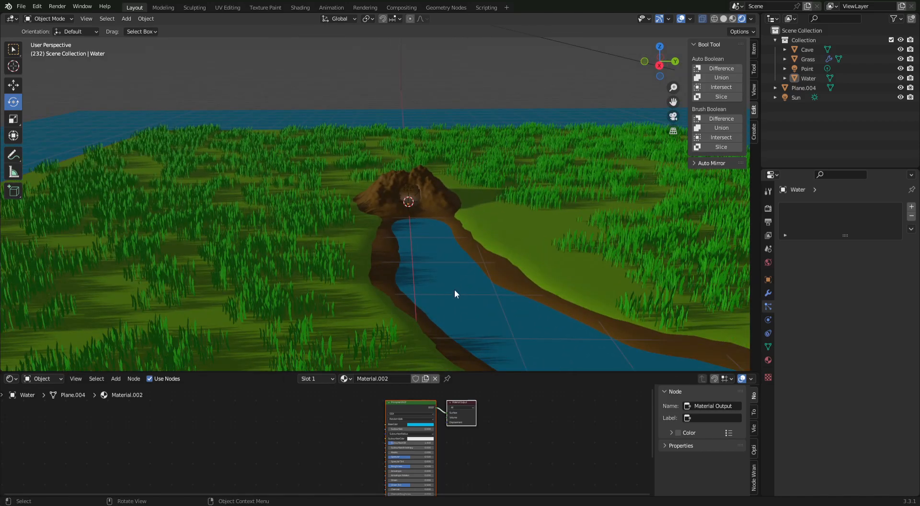
middle_click_drag(472, 272, 565, 259)
middle_click_drag(402, 252, 533, 199)
scroll(383, 227, "up", 3)
middle_click_drag(376, 228, 329, 220)
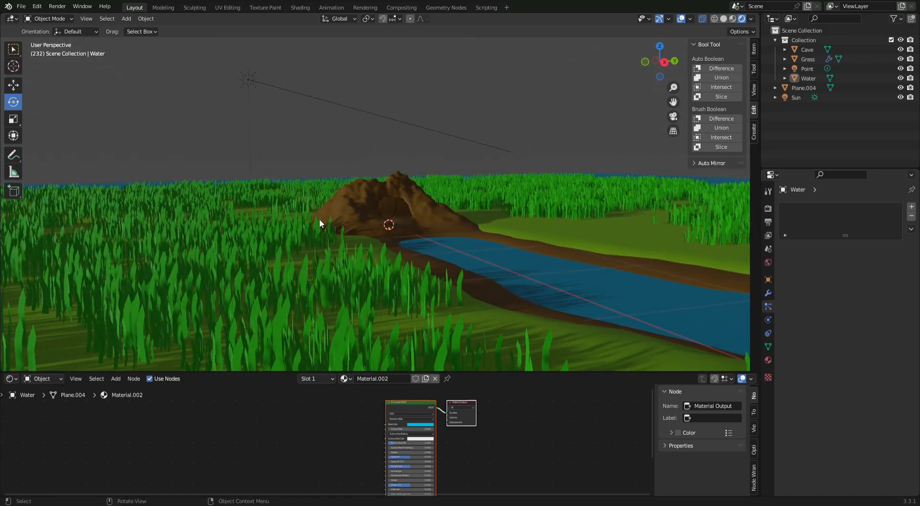
middle_click_drag(319, 218, 313, 243)
scroll(316, 244, "down", 3)
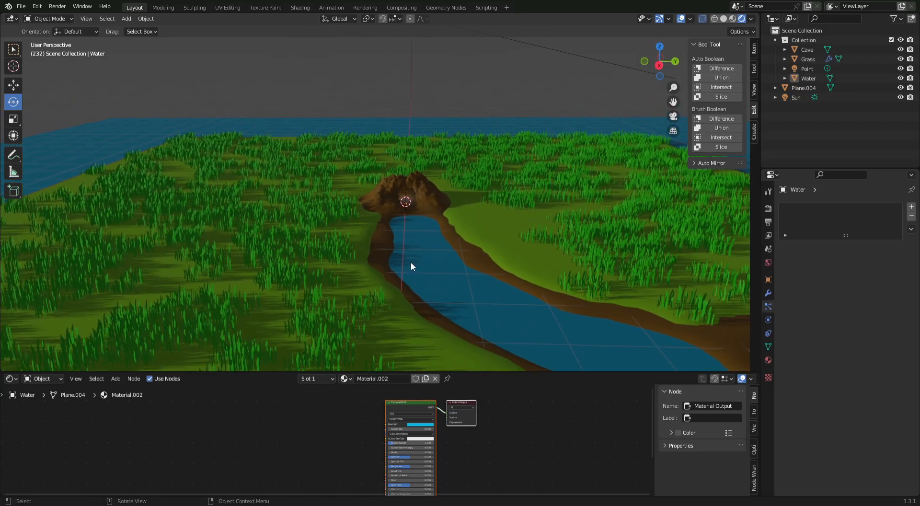